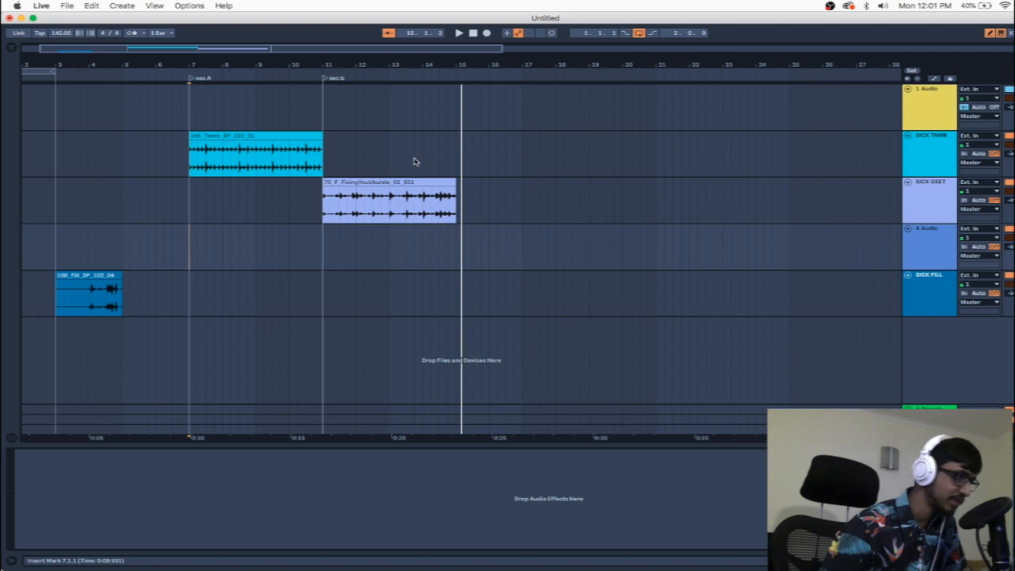
Step: Insert three bars of silence at bar 11 and move the SICK FILL clip to start at bar 11
{"action": "left_click_drag", "start_coordinate": [419, 159], "coordinate": [324, 175]}
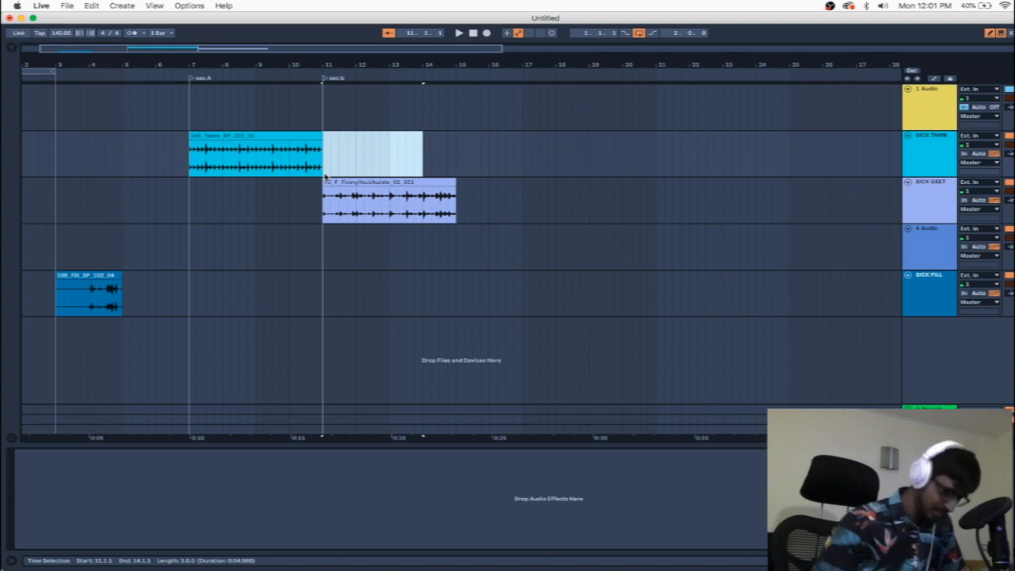
{"action": "key", "text": "super+i"}
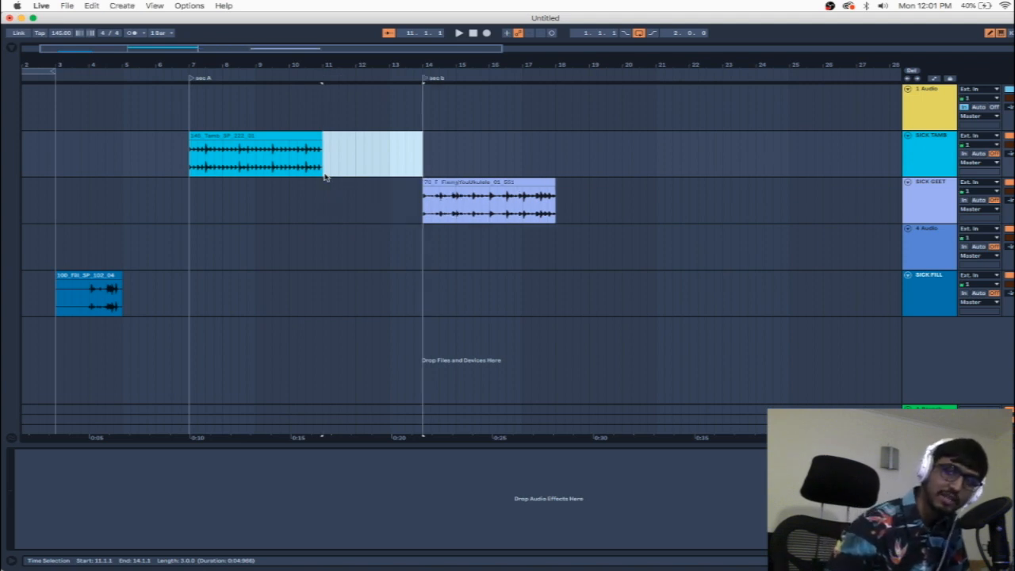
{"action": "left_click", "coordinate": [130, 257]}
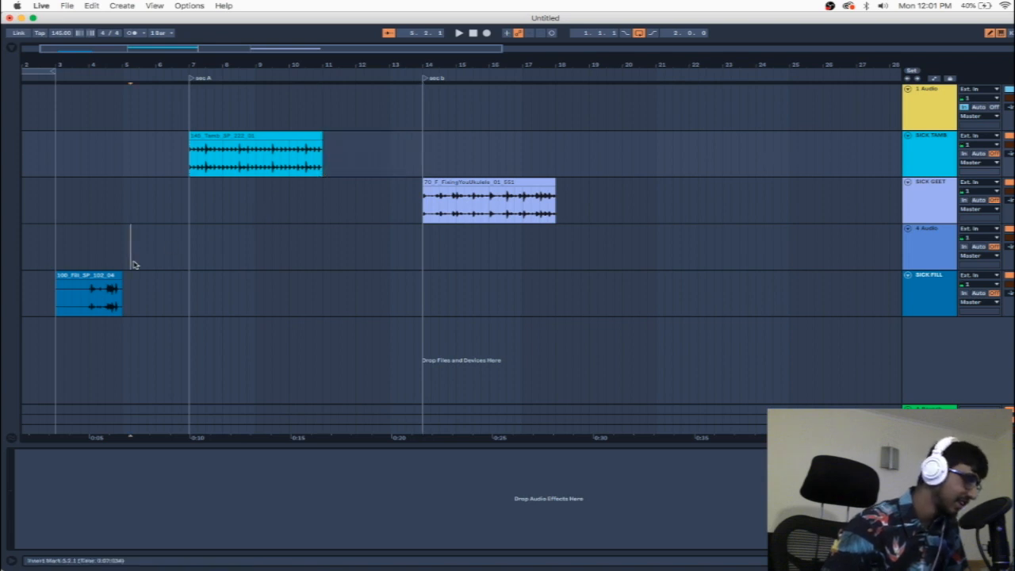
{"action": "left_click_drag", "start_coordinate": [100, 275], "coordinate": [377, 288]}
Step: Delete the bar of time between bars 13 and 14 so that sec b directly follows the fill
{"action": "left_click_drag", "start_coordinate": [389, 150], "coordinate": [421, 152]}
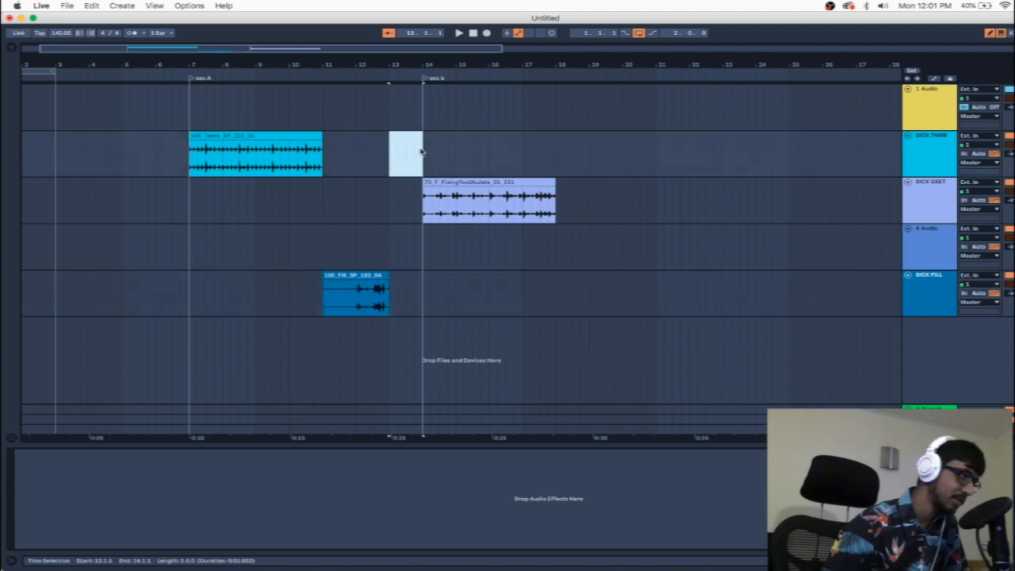
{"action": "right_click", "coordinate": [401, 71]}
{"action": "left_click", "coordinate": [398, 98]}
{"action": "left_click_drag", "start_coordinate": [391, 155], "coordinate": [423, 152]}
{"action": "right_click", "coordinate": [405, 65]}
{"action": "left_click", "coordinate": [449, 91]}
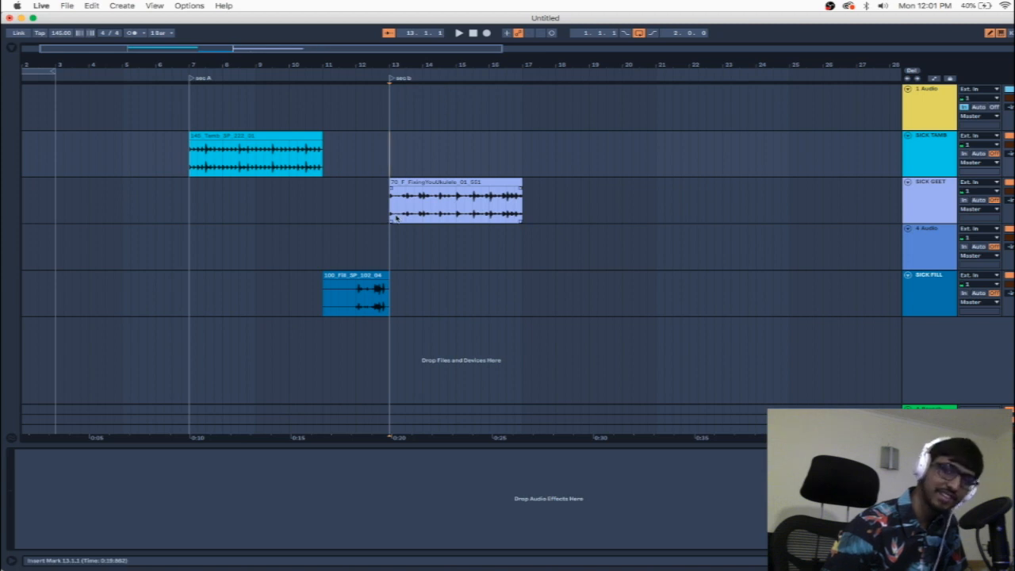
Step: Play the arrangement from bar 9 to hear the fill lead from sec A into sec b
{"action": "left_click", "coordinate": [371, 250]}
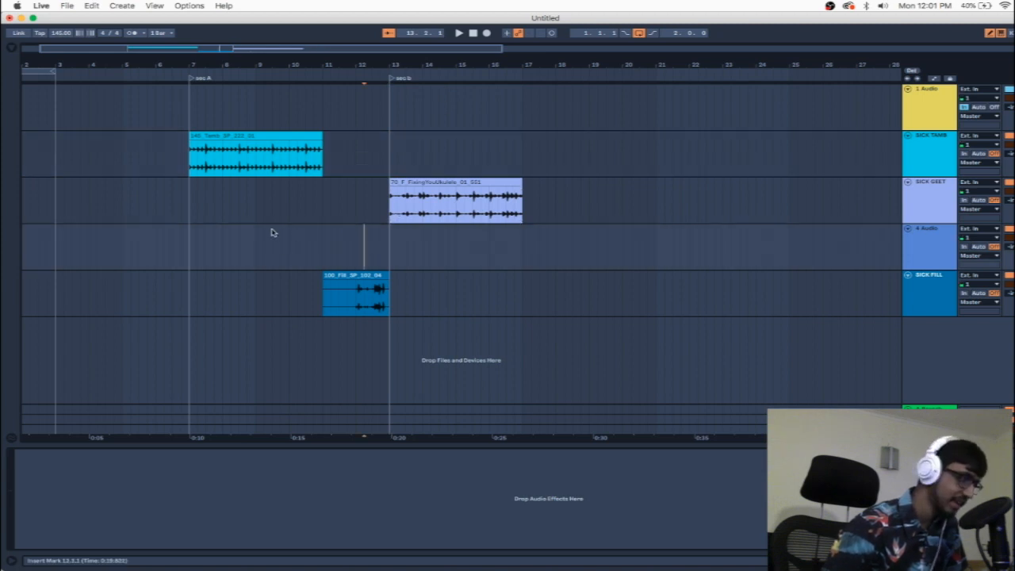
{"action": "left_click", "coordinate": [253, 252]}
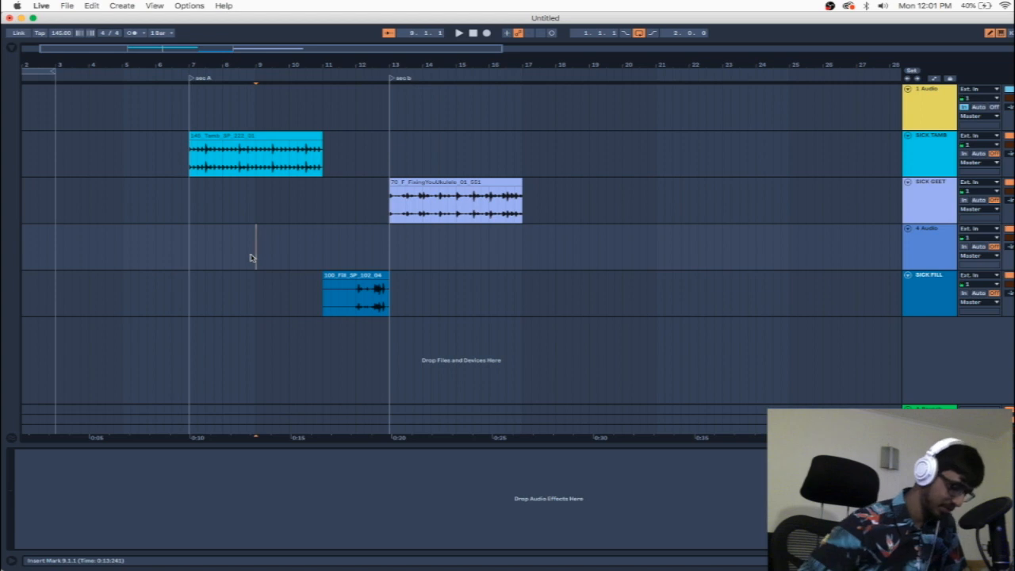
{"action": "key", "text": "space"}
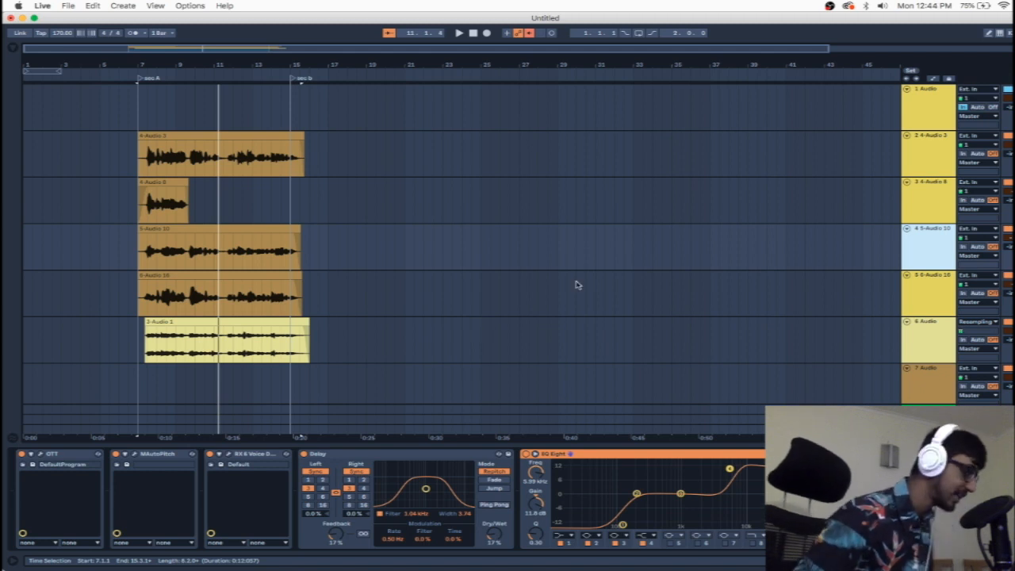
Step: Add an audio track, place it directly above the 4-Audio 8 track, and set its input to Resampling
{"action": "left_click", "coordinate": [934, 188]}
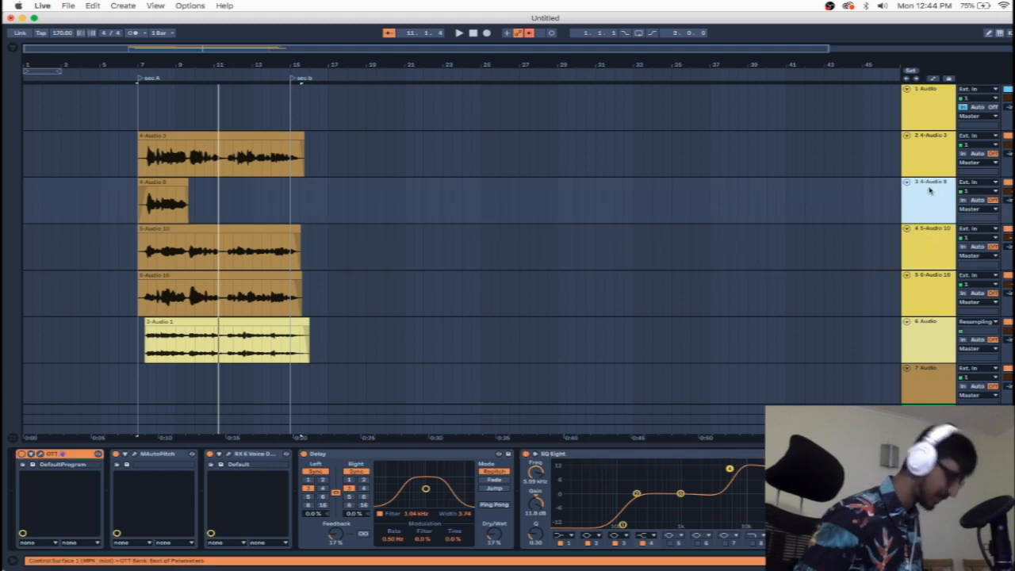
{"action": "key", "text": "super+t"}
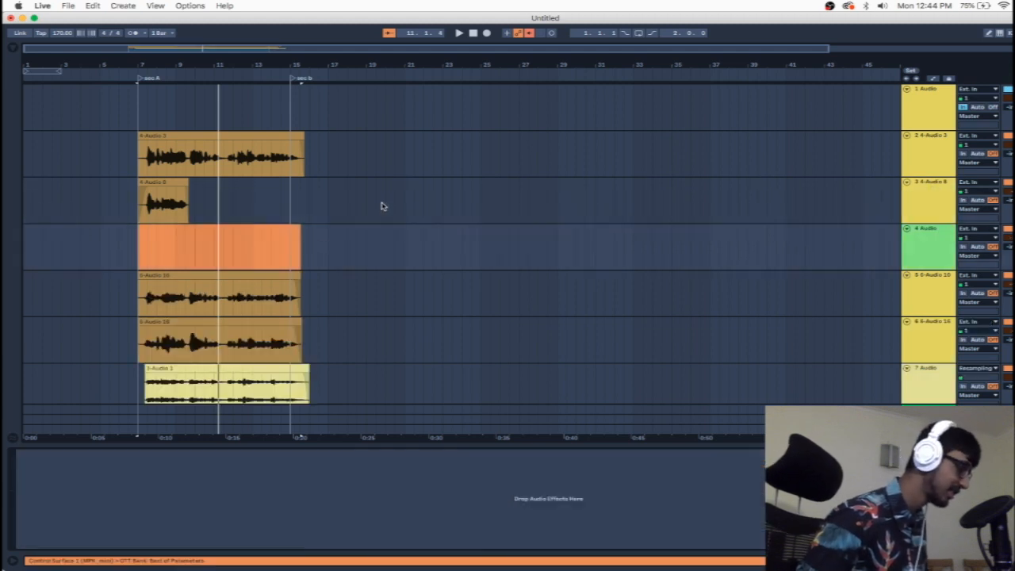
{"action": "left_click_drag", "start_coordinate": [909, 254], "coordinate": [910, 167]}
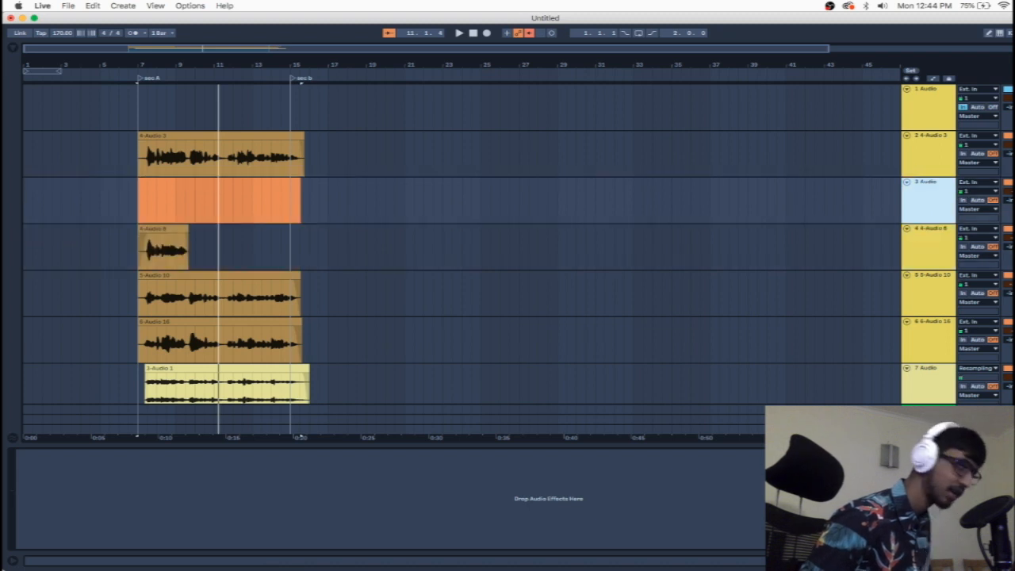
{"action": "left_click", "coordinate": [964, 184]}
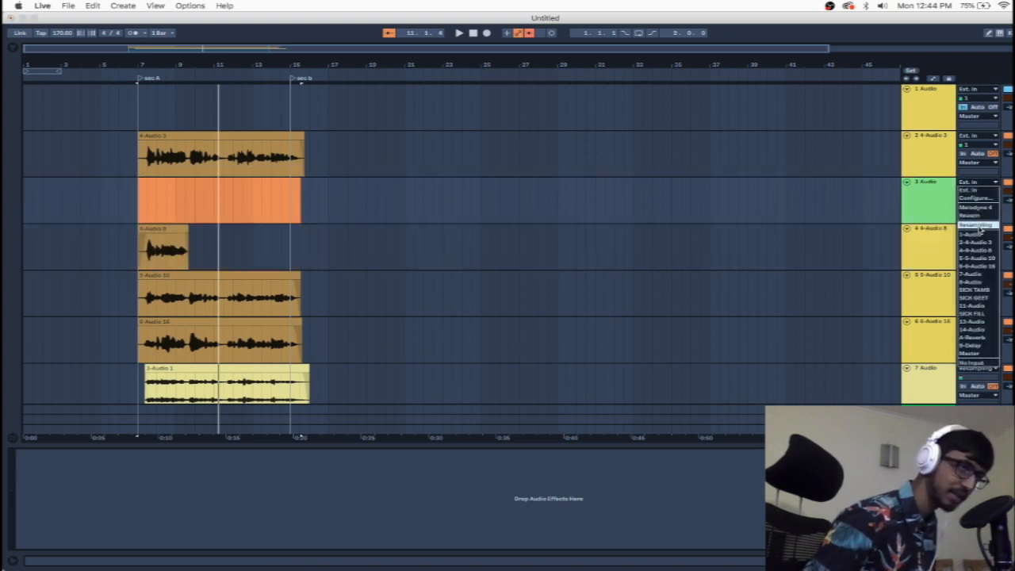
{"action": "left_click", "coordinate": [980, 227]}
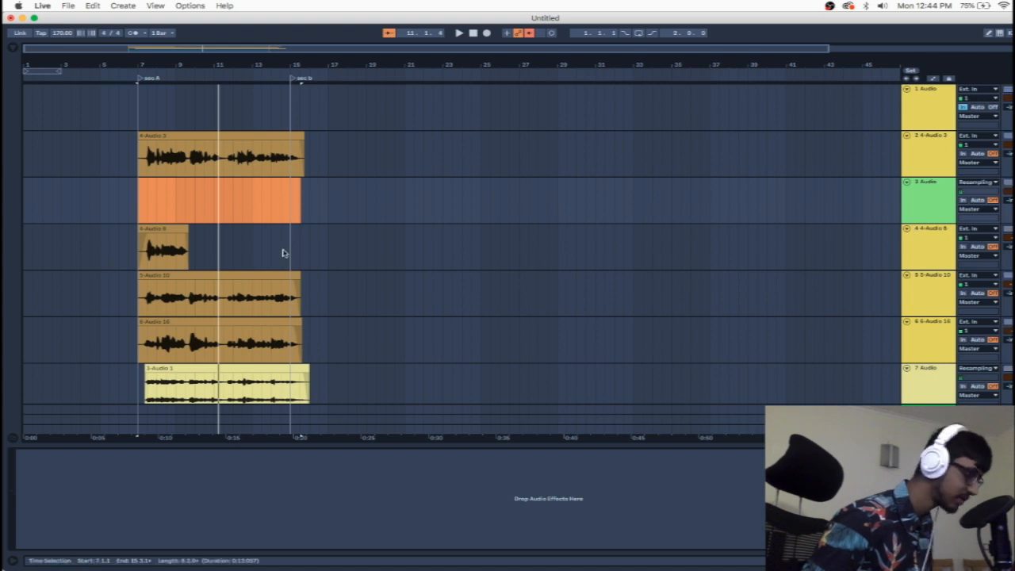
Step: Record the resampled vocals from bar 7 onto the new 3 Audio track and start playback
{"action": "left_click", "coordinate": [141, 208]}
{"action": "key", "text": "Delete"}
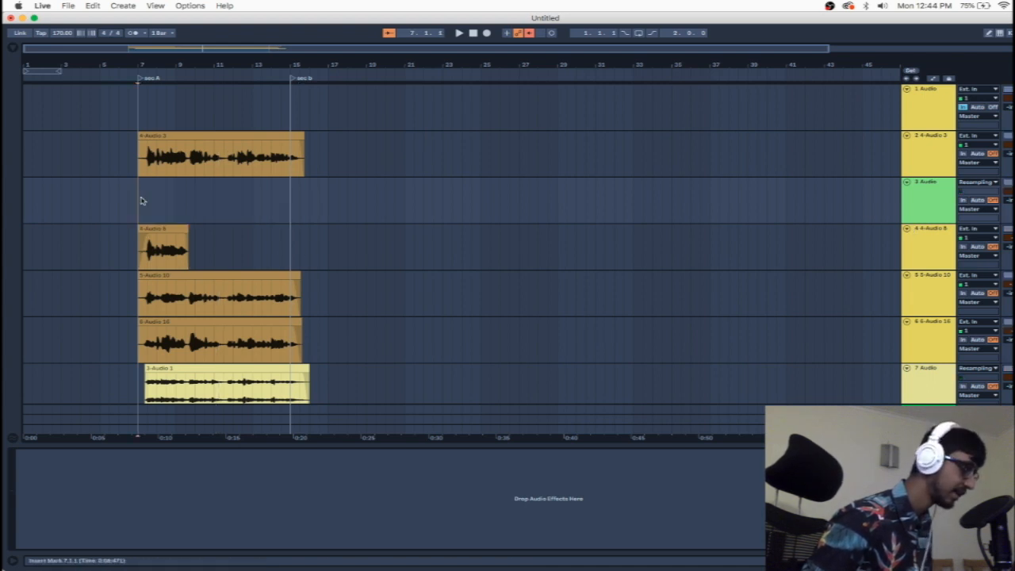
{"action": "left_click", "coordinate": [487, 34]}
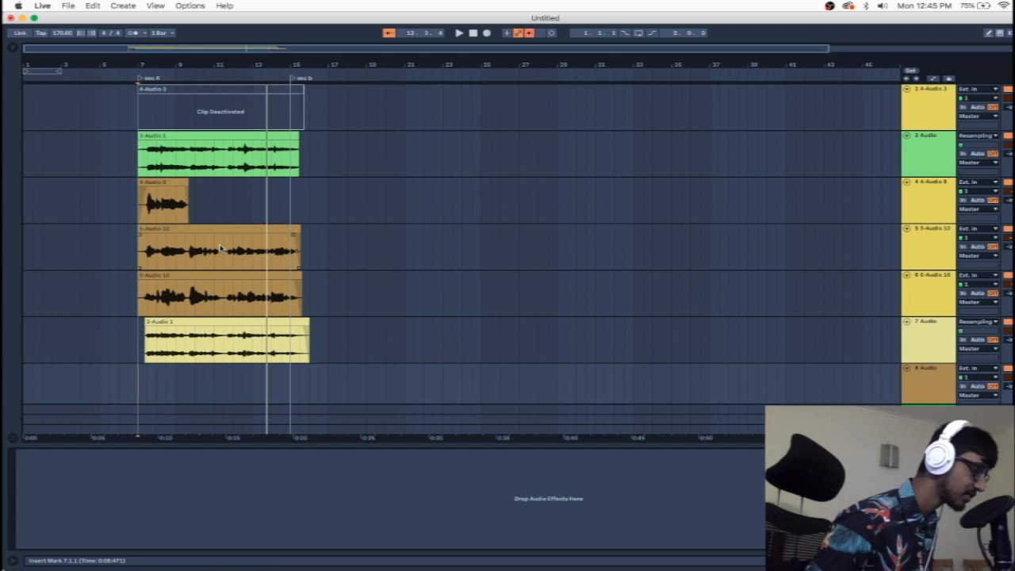
{"action": "key", "text": "space"}
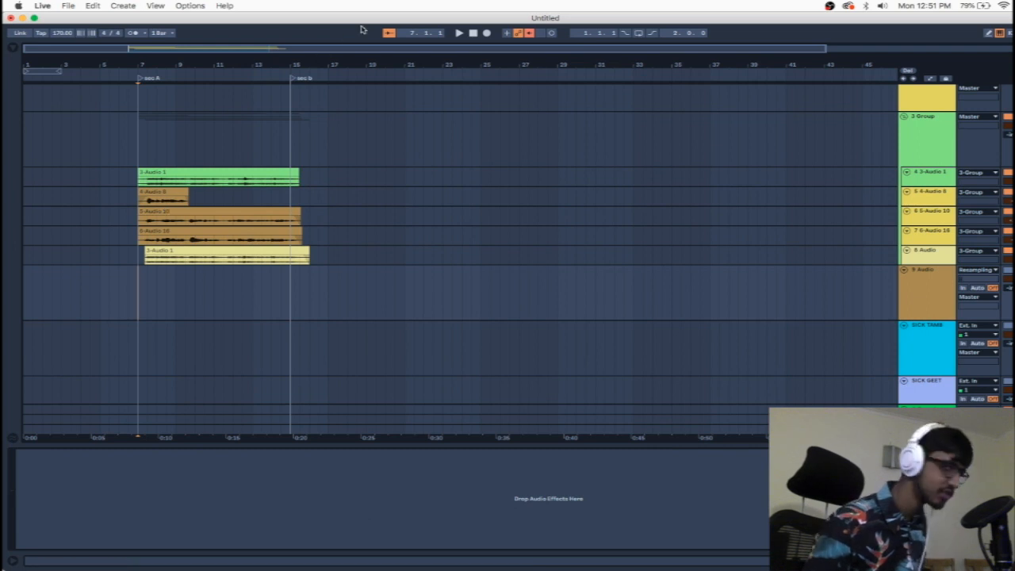
Step: Record the grouped vocal layers from bar 7 onto the 9 Audio resampling track, stopping just after sec b begins
{"action": "left_click", "coordinate": [486, 33]}
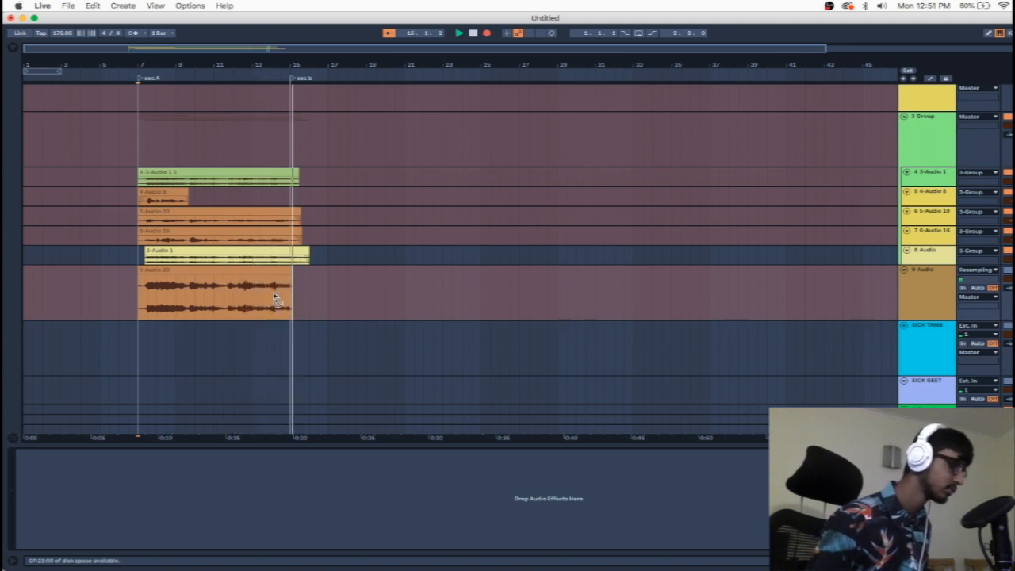
{"action": "key", "text": "space"}
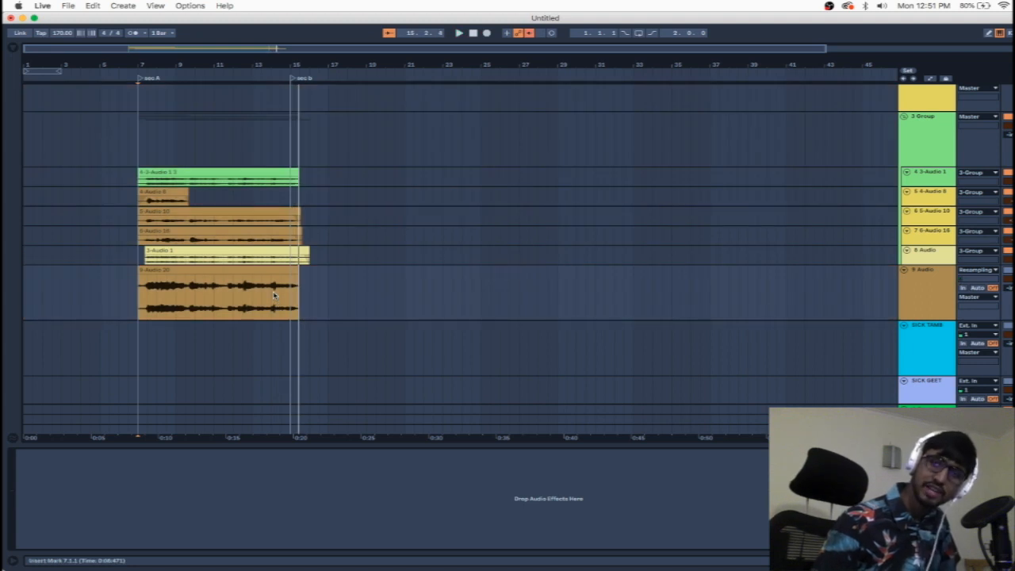
Step: Slice the recorded 9-Audio 20 clip to a new MIDI track, one slice per Transient with the Built-in slicing preset
{"action": "right_click", "coordinate": [171, 269]}
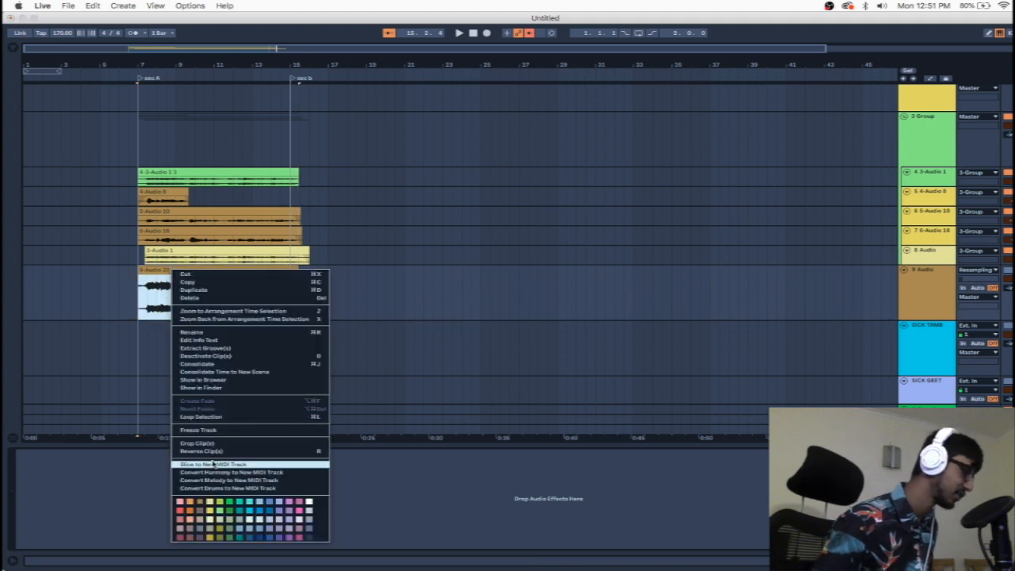
{"action": "left_click", "coordinate": [213, 465]}
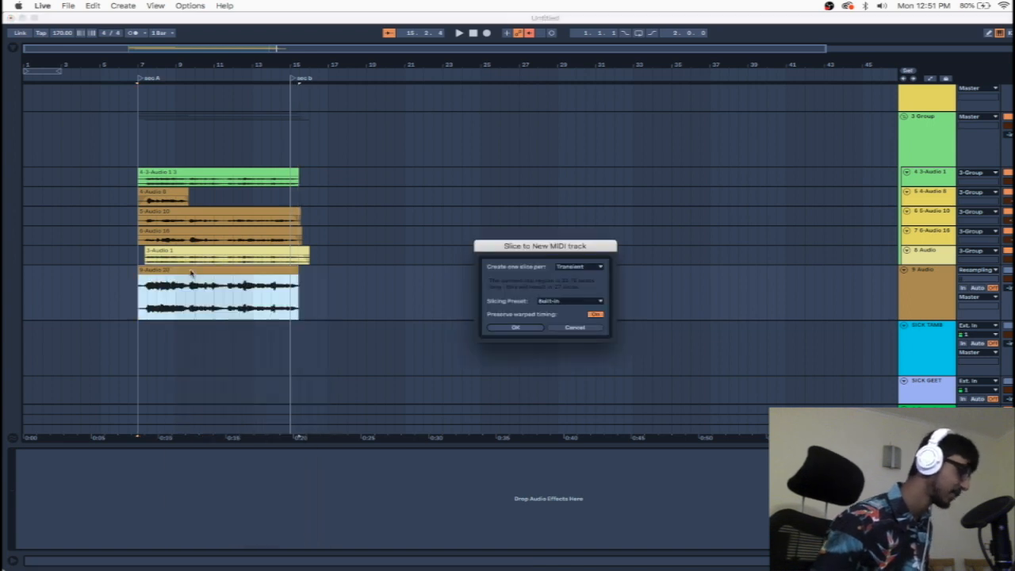
{"action": "left_click", "coordinate": [568, 269]}
{"action": "left_click", "coordinate": [569, 269]}
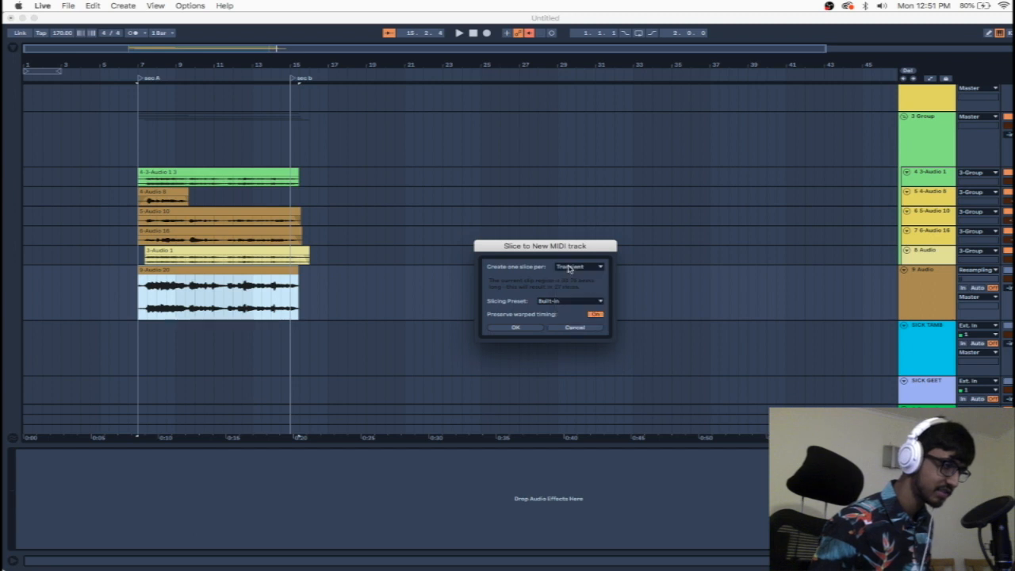
{"action": "left_click", "coordinate": [513, 328]}
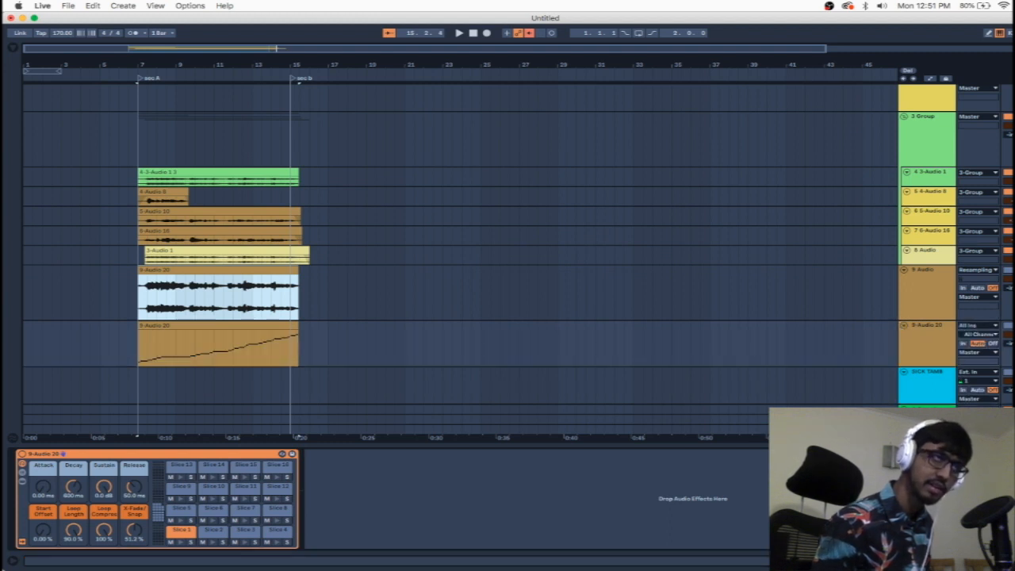
Step: Audition the vocal slices of the new 9-Audio 20 MIDI track by playing its notes
{"action": "left_click", "coordinate": [930, 361]}
{"action": "key", "text": "m"}
{"action": "key", "text": "a"}
{"action": "key", "text": "a"}
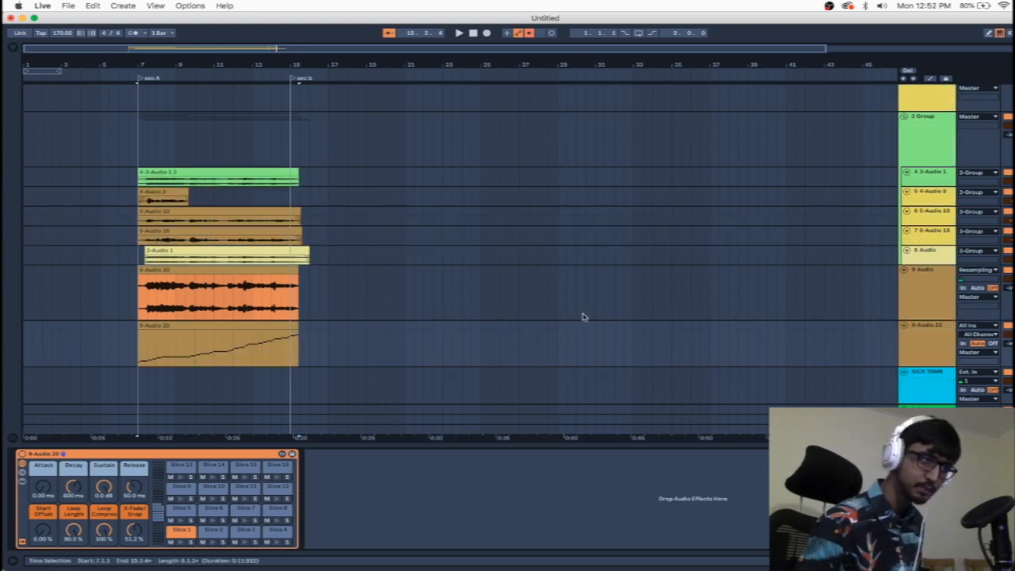
Step: Select the sliced MIDI clip on the 9-Audio 20 track
{"action": "scroll", "coordinate": [507, 254], "scroll_direction": "down", "scroll_amount": 3}
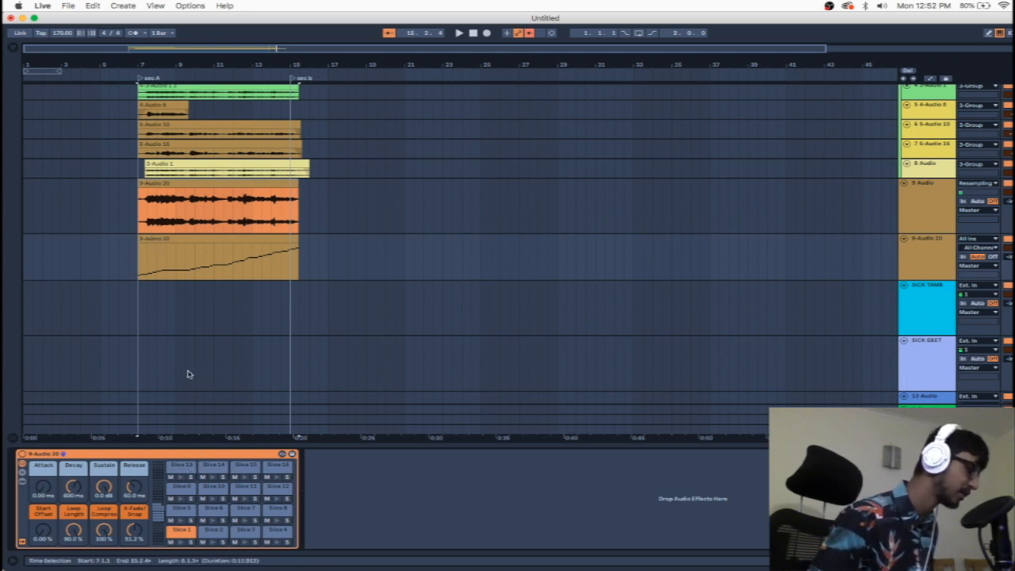
{"action": "left_click", "coordinate": [235, 241]}
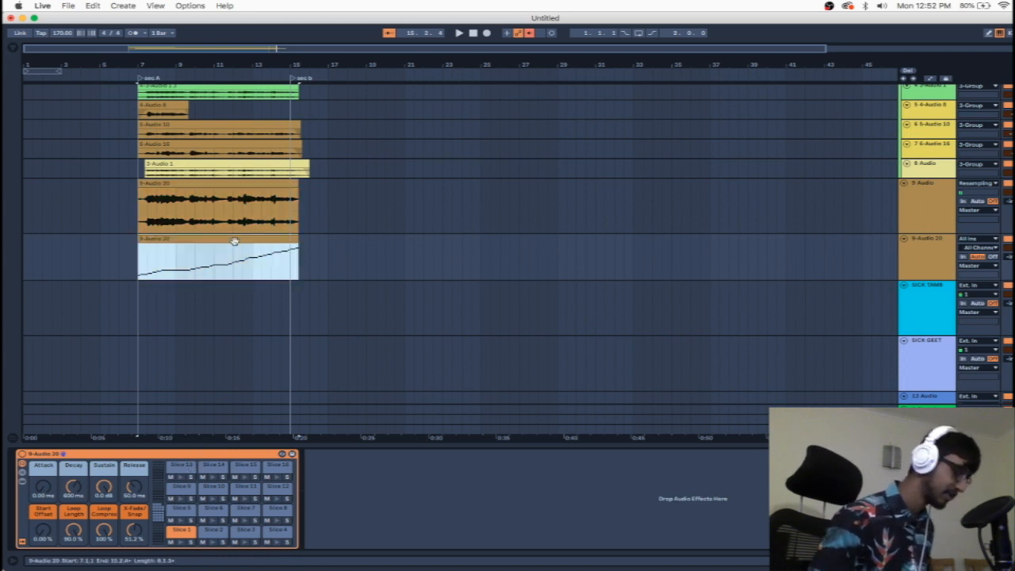
{"action": "left_click", "coordinate": [235, 242]}
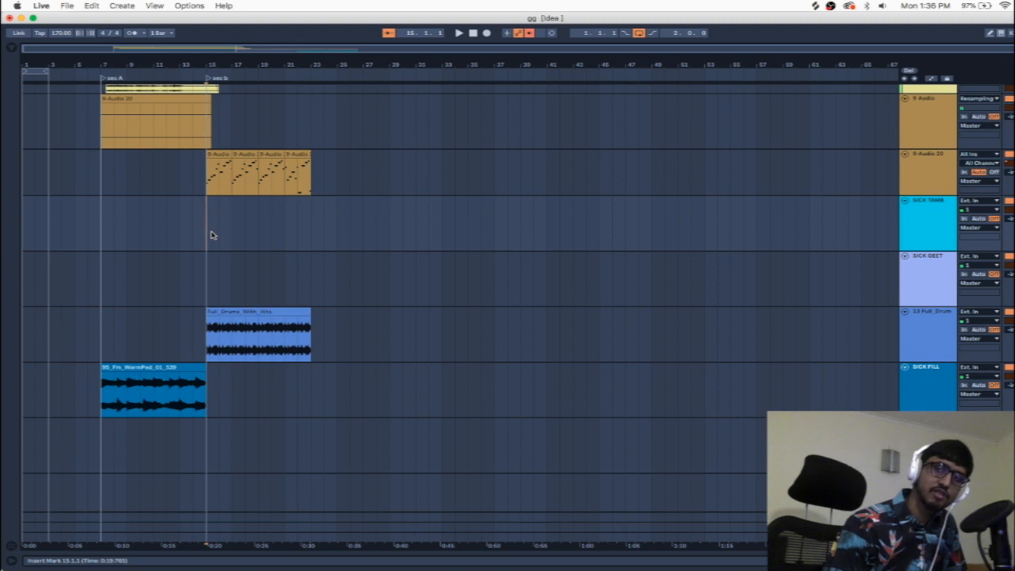
Step: Play the arrangement from bar 14 through the chopped vocals and drums of sec b, then stop
{"action": "left_click", "coordinate": [193, 227]}
{"action": "key", "text": "space"}
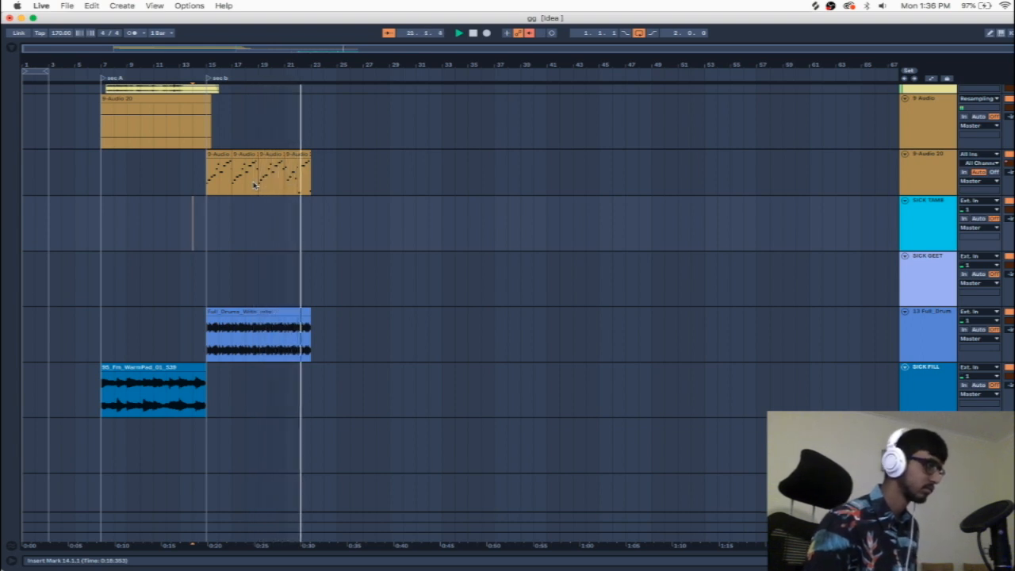
{"action": "key", "text": "space"}
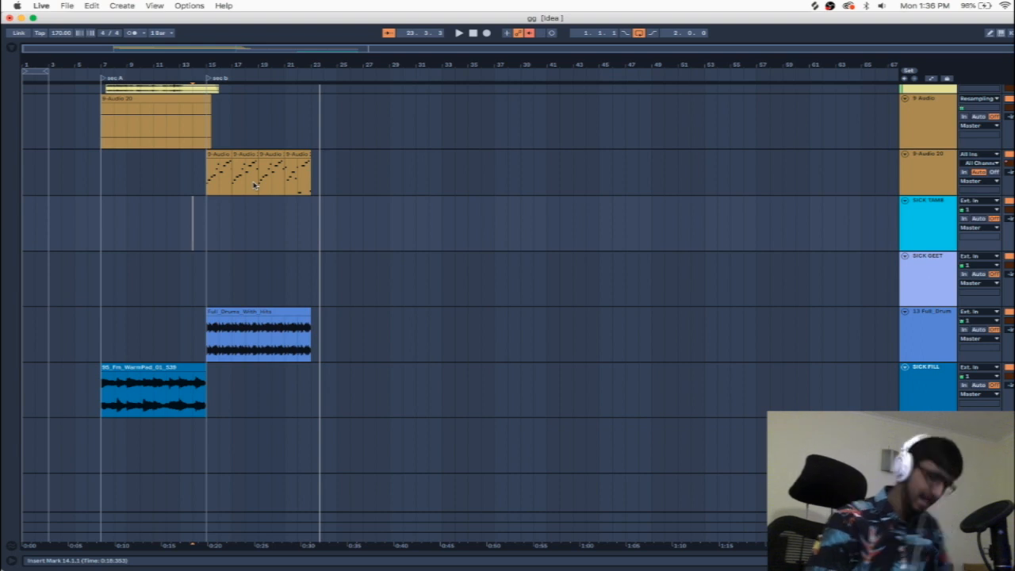
Step: Show the automation lanes, examine the 9-Audio 20 track's Portal and Frequency Shifter Coarse automation, and hide the lanes again
{"action": "key", "text": "a"}
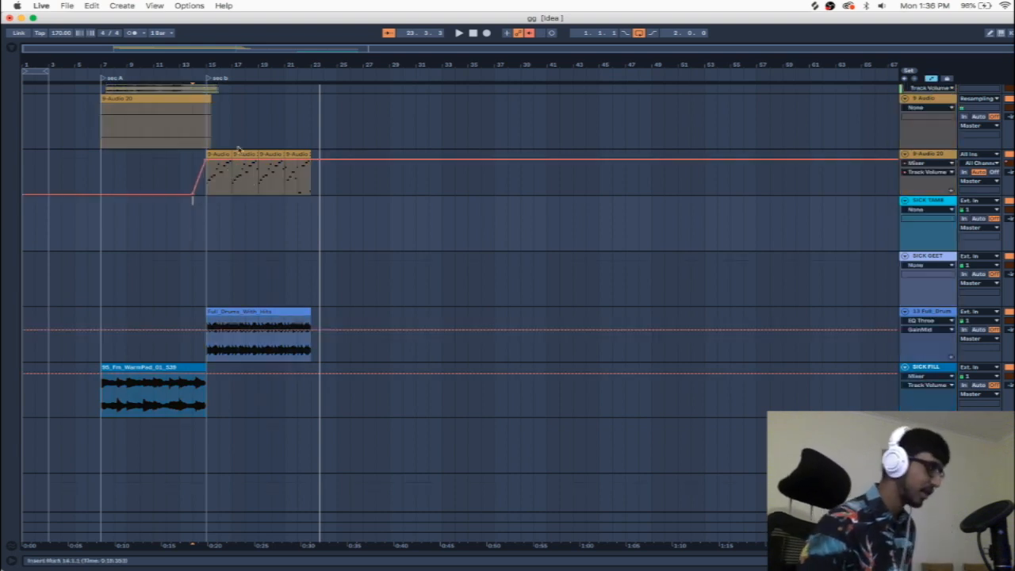
{"action": "left_click", "coordinate": [916, 163]}
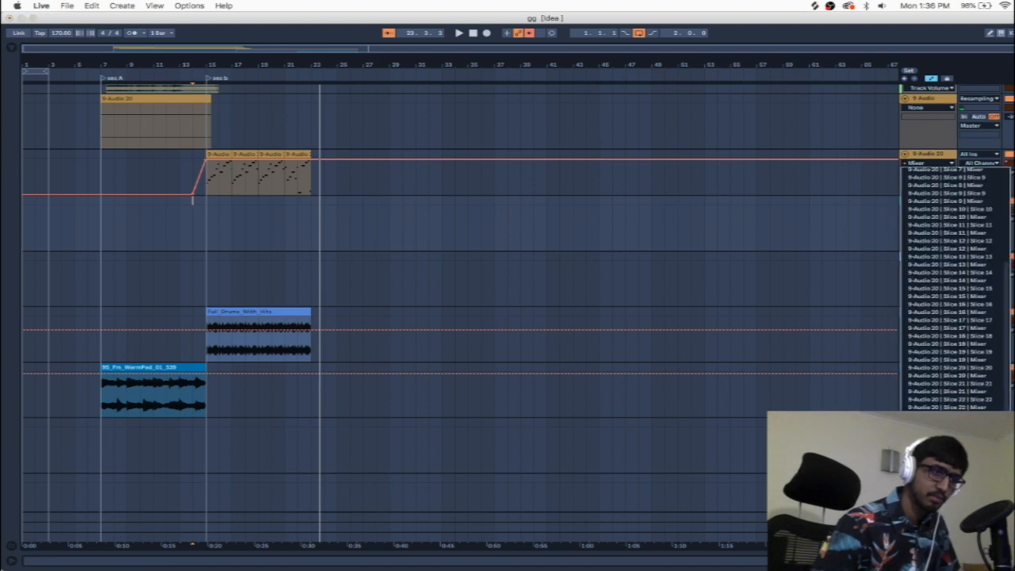
{"action": "left_click", "coordinate": [925, 535]}
{"action": "left_click", "coordinate": [926, 164]}
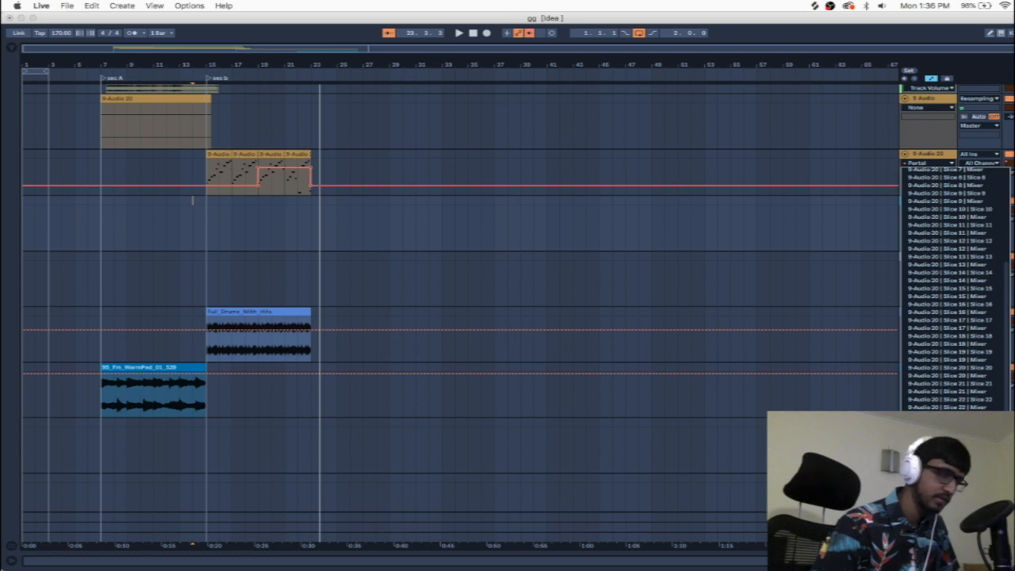
{"action": "left_click", "coordinate": [924, 527]}
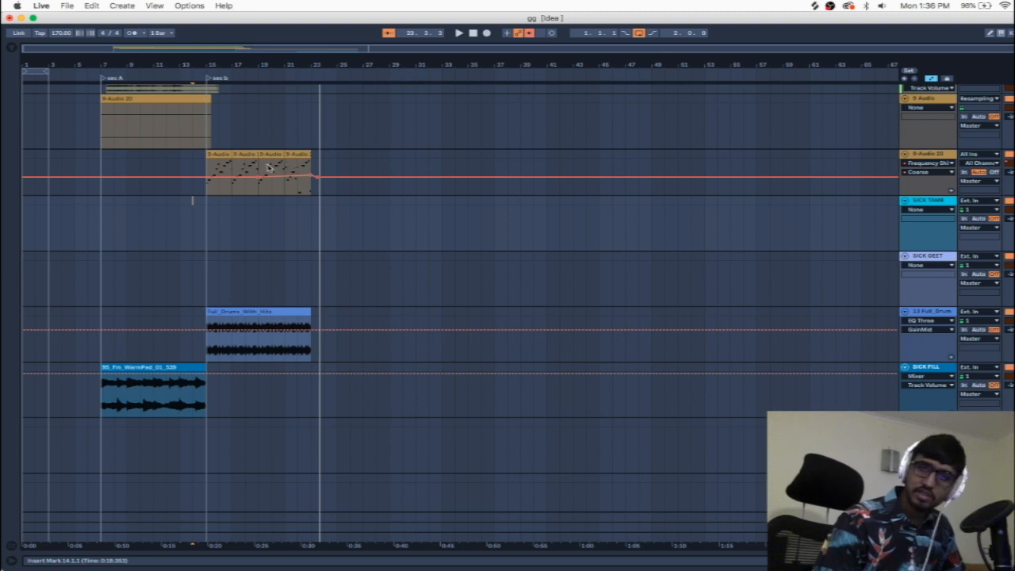
{"action": "key", "text": "a"}
Step: Duplicate the four MIDI clips of sec b on the 9-Audio 20 track so the copies start at bar 23
{"action": "left_click", "coordinate": [217, 153]}
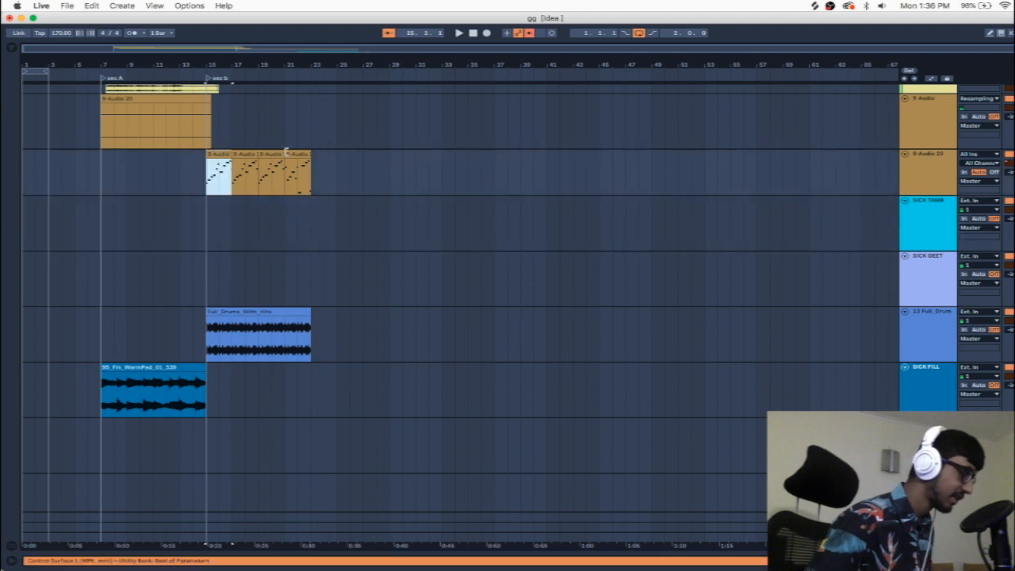
{"action": "left_click", "coordinate": [285, 153], "text": "shift"}
{"action": "key", "text": "super+d"}
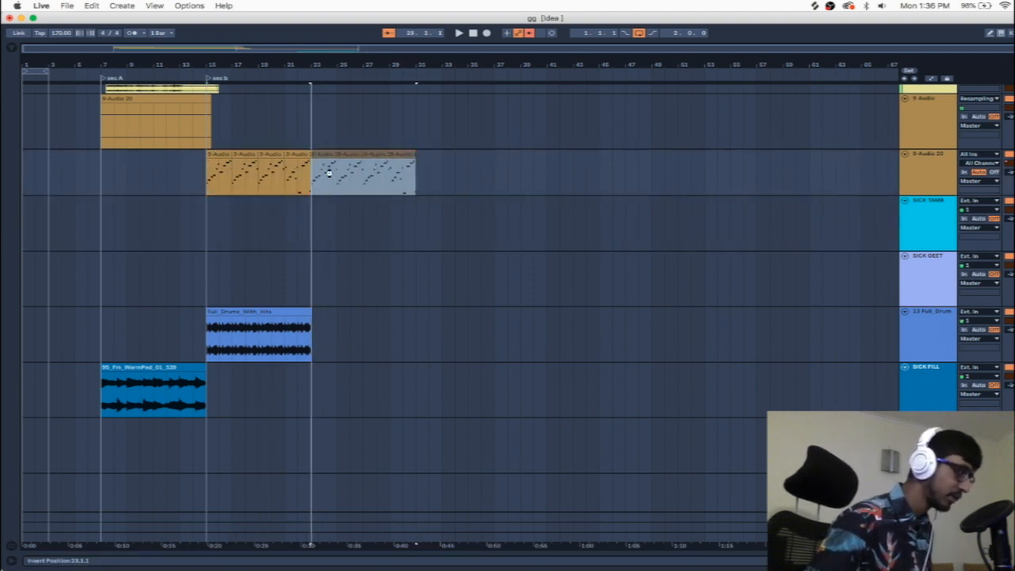
Step: Show the Frequency Shifter Coarse automation over the copied clips on the 9-Audio 20 track, and undo the duplication
{"action": "left_click", "coordinate": [331, 176]}
{"action": "key", "text": "a"}
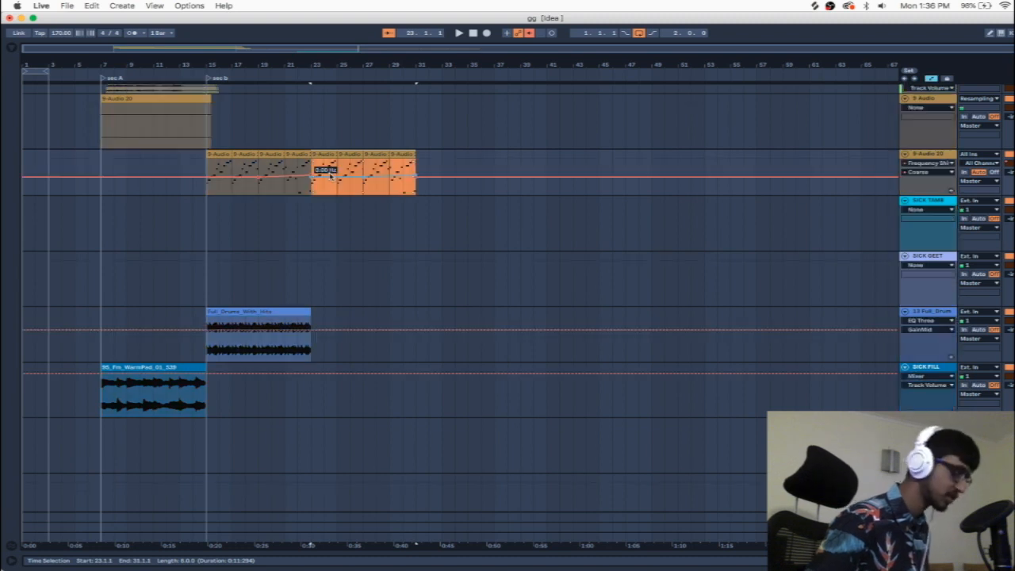
{"action": "key", "text": "super+z"}
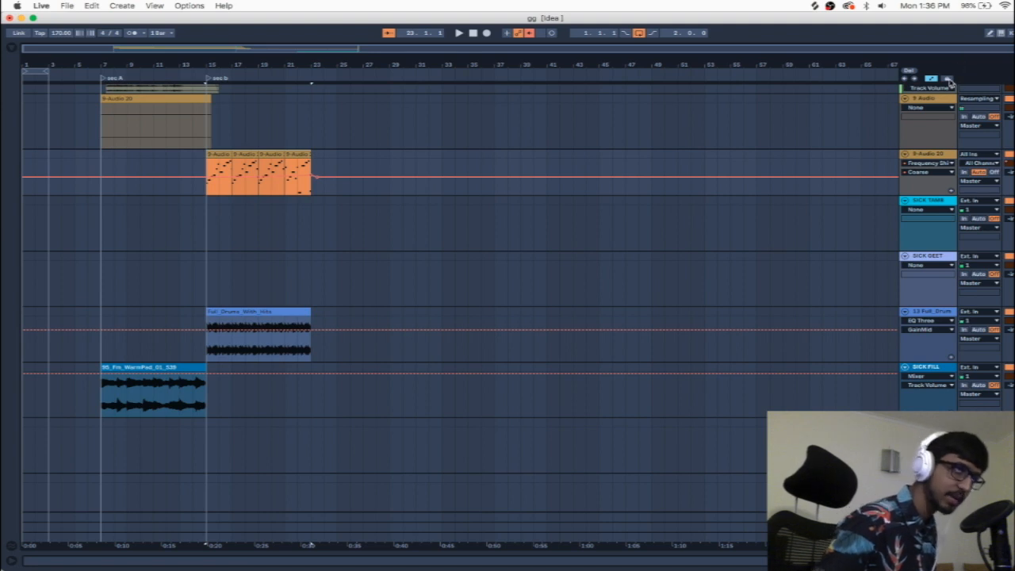
Step: Lock the automation envelopes and duplicate sec b's four MIDI clips on the 9-Audio 20 track so the copies start at bar 23
{"action": "left_click", "coordinate": [948, 80]}
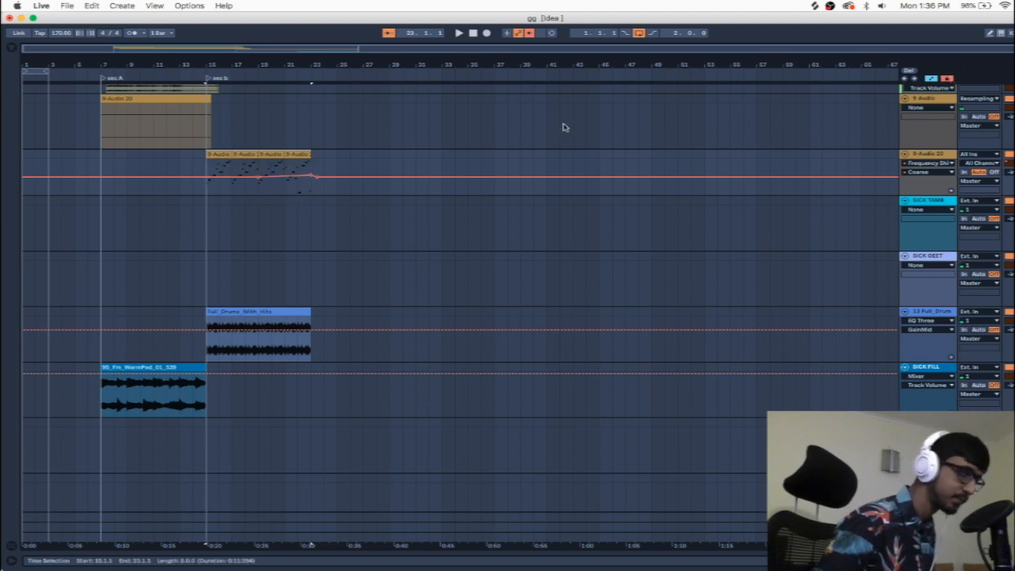
{"action": "key", "text": "a"}
{"action": "left_click_drag", "start_coordinate": [223, 157], "coordinate": [334, 186]}
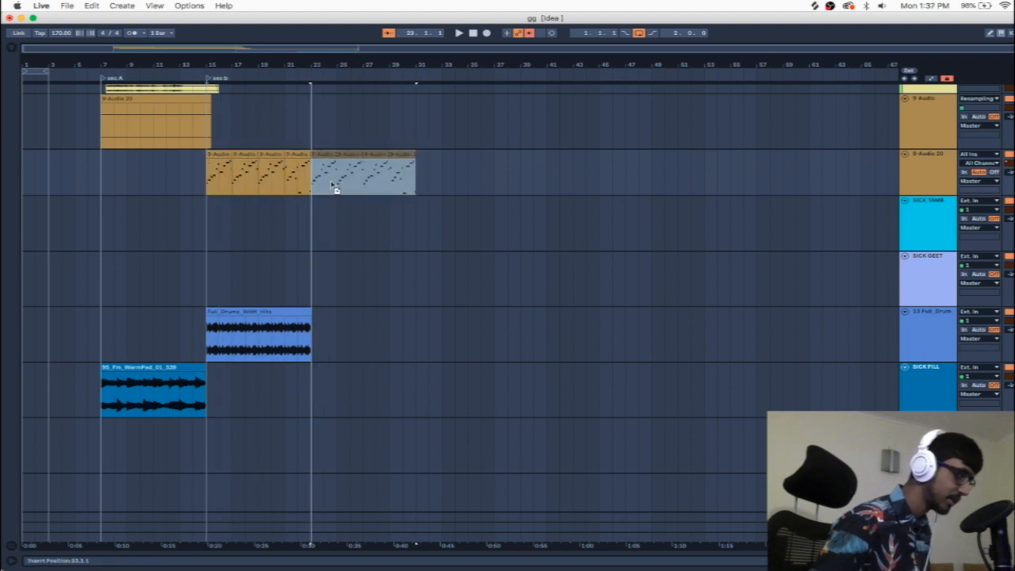
{"action": "key", "text": "a"}
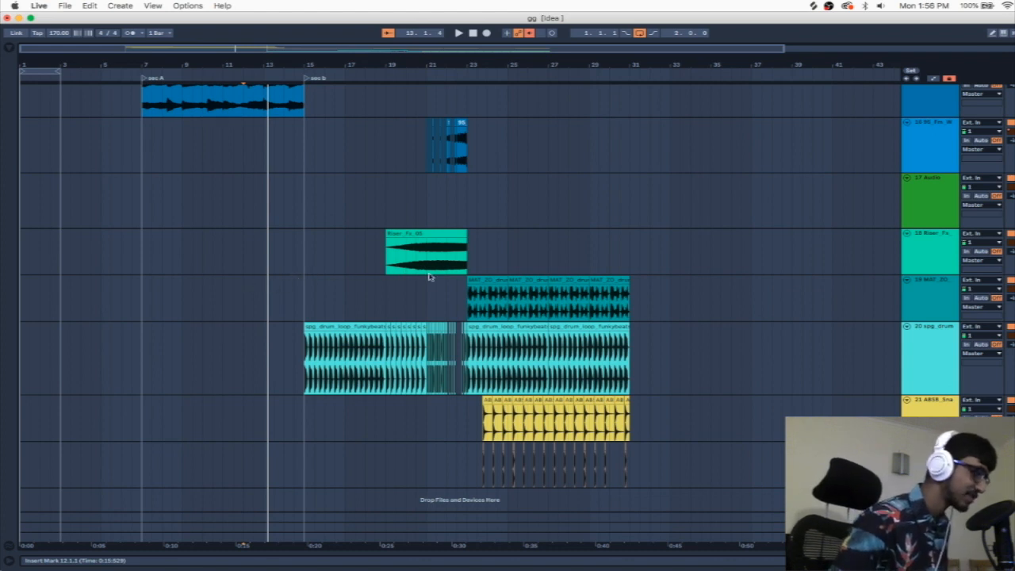
Step: Play the arrangement from bar 19, select the deactivated clip at bar 27 on the lower 9-Audio 20 track, and stop playback
{"action": "left_click", "coordinate": [383, 301]}
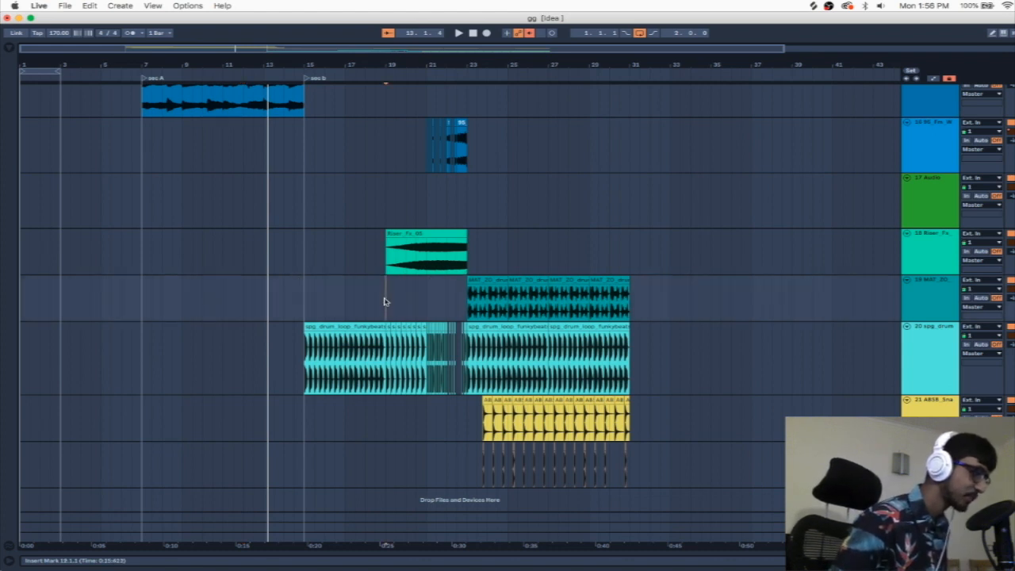
{"action": "key", "text": "space"}
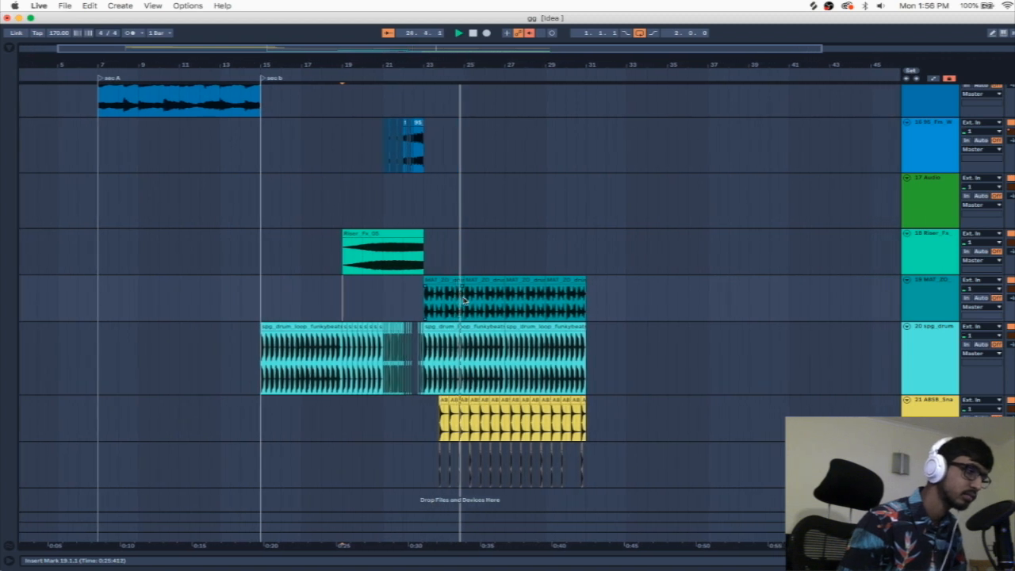
{"action": "scroll", "coordinate": [463, 300], "scroll_direction": "up", "scroll_amount": 10}
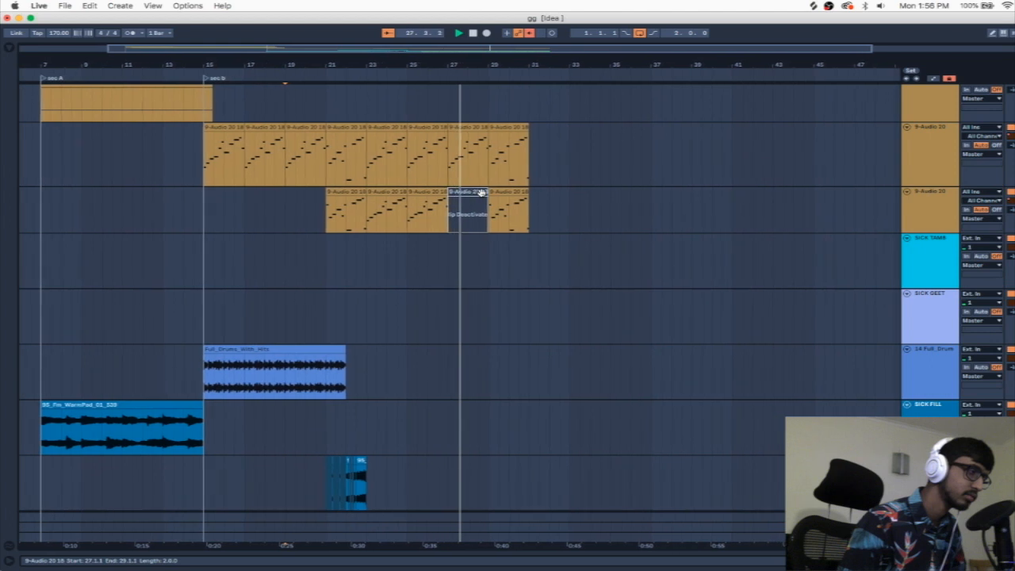
{"action": "left_click", "coordinate": [479, 193]}
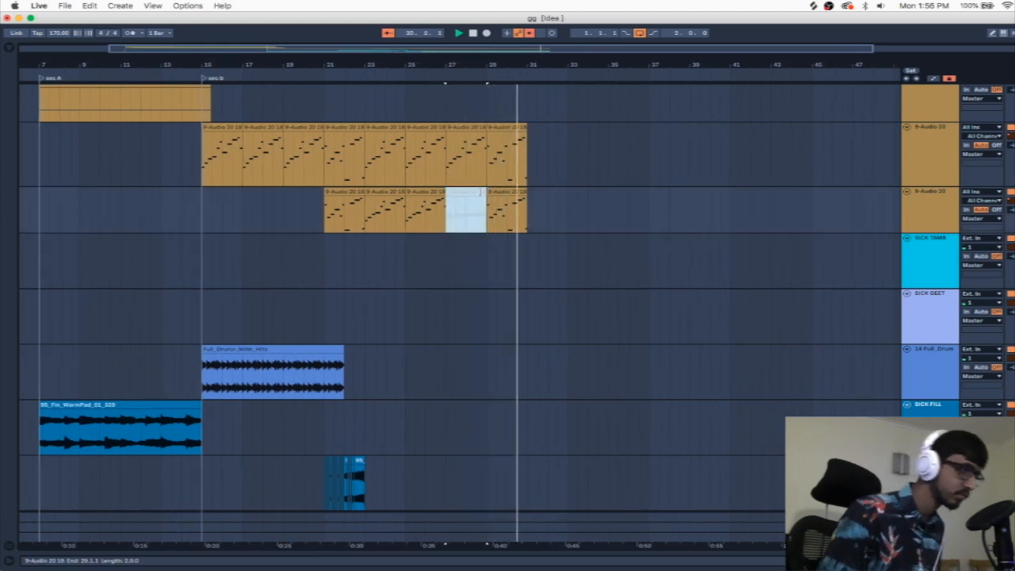
{"action": "key", "text": "space"}
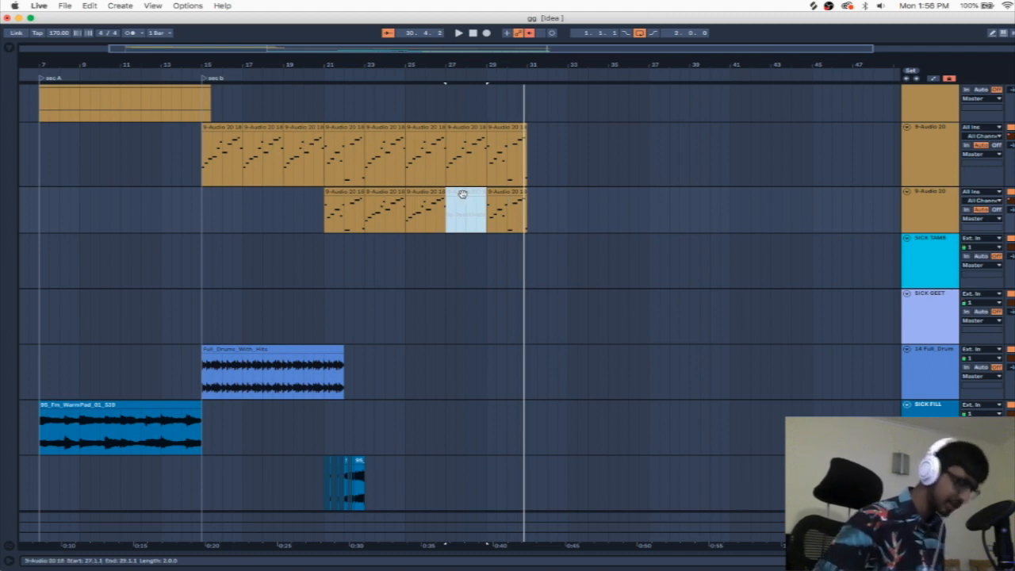
Step: Reactivate the clip at bar 27 on the lower 9-Audio 20 track and place the insert marker at bar 21
{"action": "left_click", "coordinate": [462, 195]}
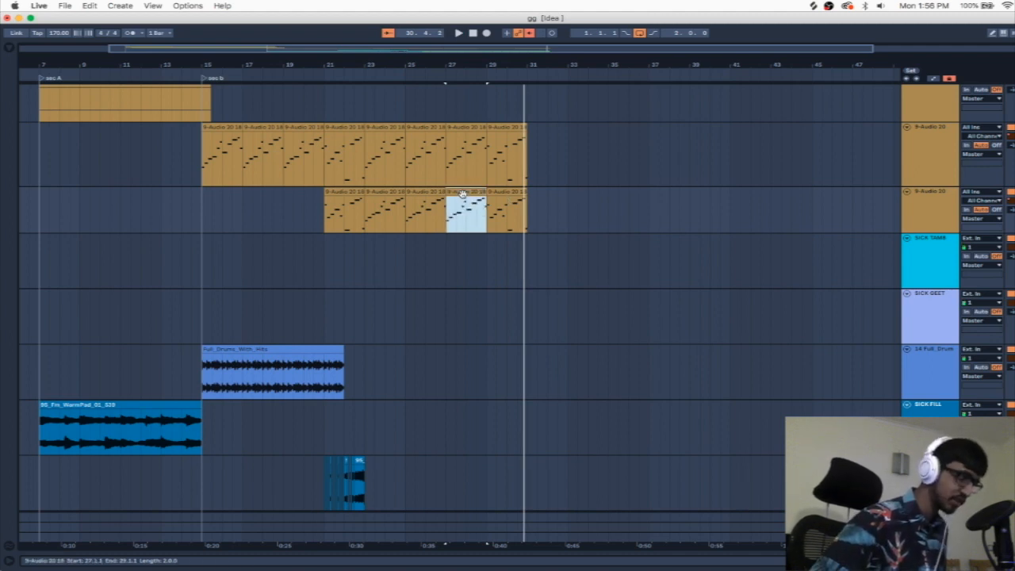
{"action": "left_click", "coordinate": [323, 207]}
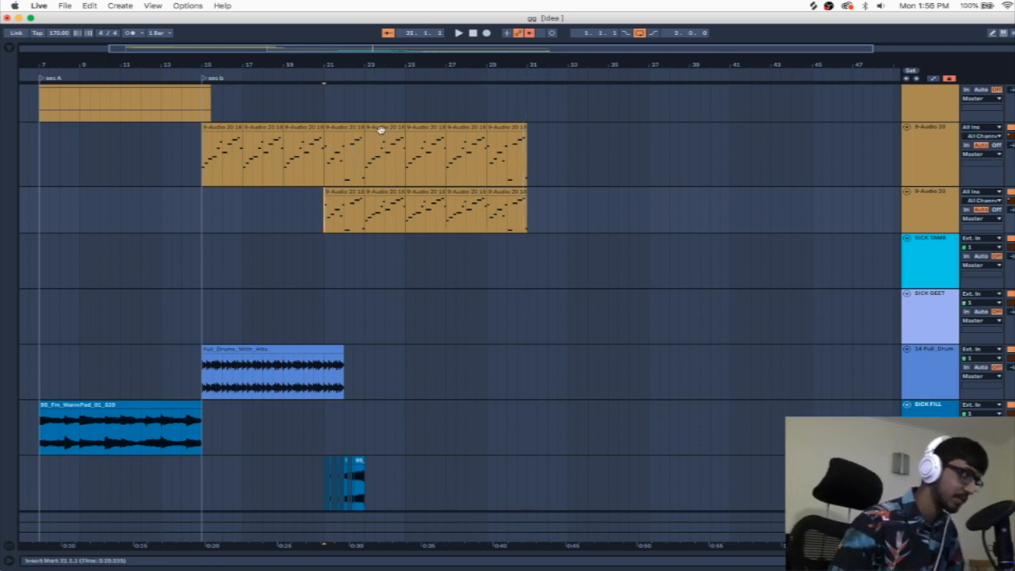
Step: Examine the Manipulator plug-in on the lower 9-Audio 20 track, and close its window and the device view
{"action": "double_click", "coordinate": [943, 210]}
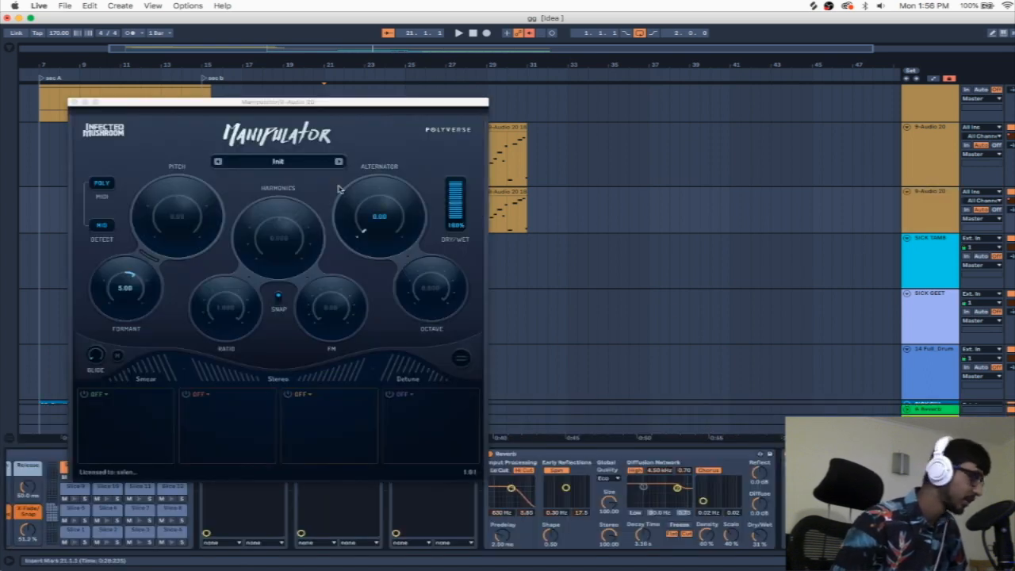
{"action": "left_click", "coordinate": [72, 103]}
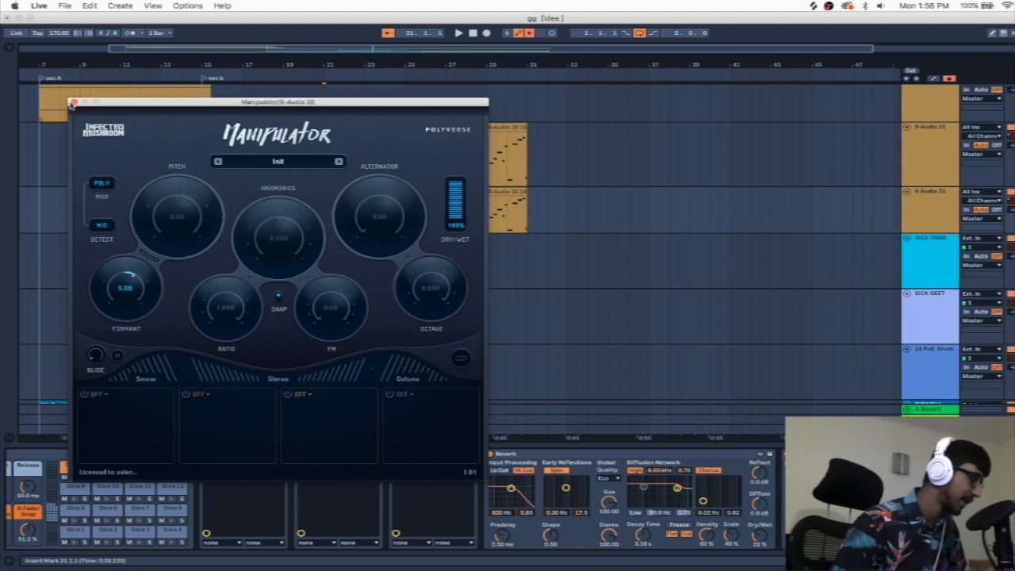
{"action": "left_click", "coordinate": [73, 103]}
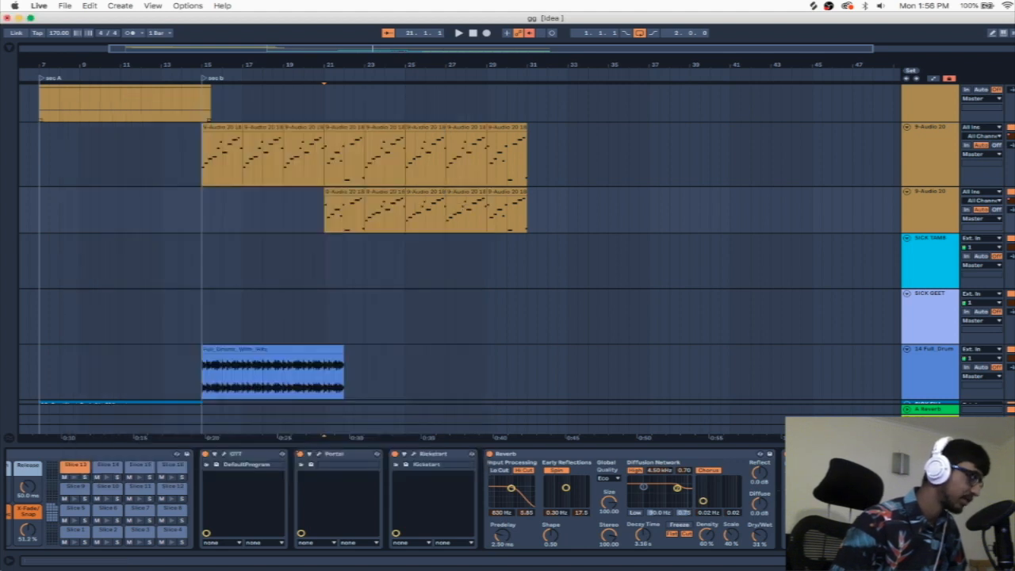
{"action": "key", "text": "super+alt+l"}
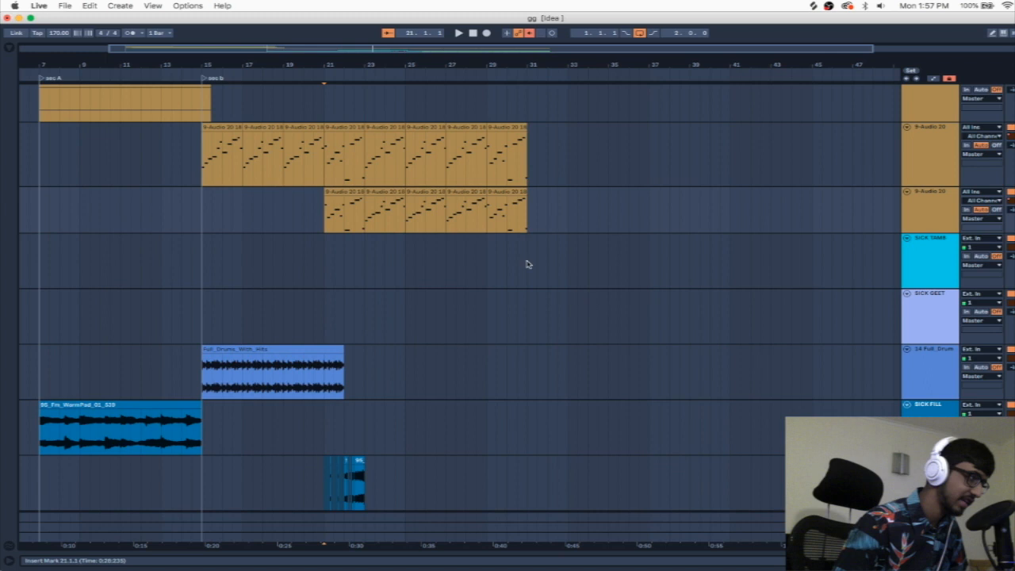
Step: Deactivate the clip at bar 27 on the lower 9-Audio 20 track and play the arrangement from bar 25 to check it
{"action": "left_click", "coordinate": [466, 193]}
{"action": "key", "text": "Delete"}
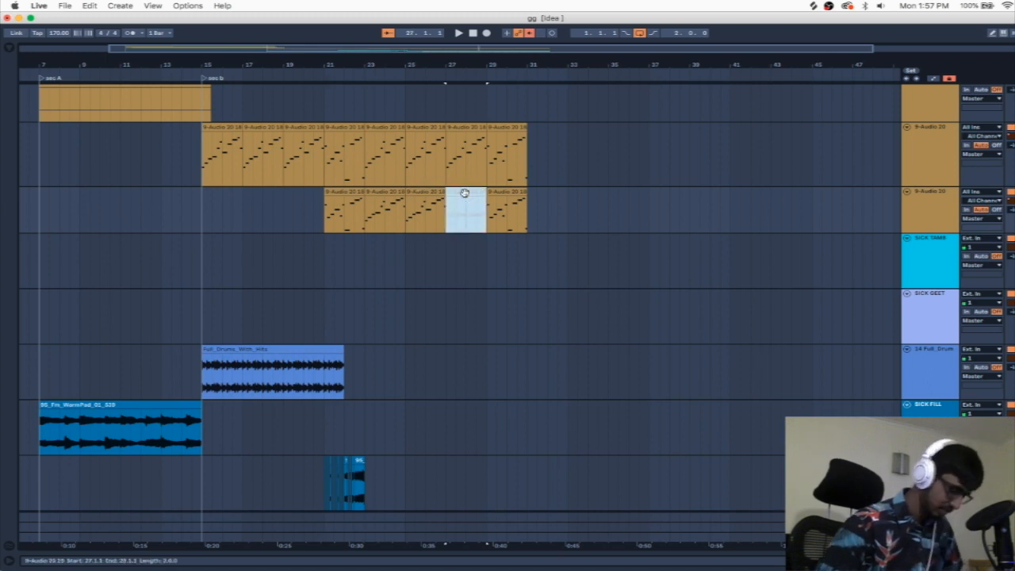
{"action": "left_click", "coordinate": [404, 222]}
{"action": "scroll", "coordinate": [404, 222], "scroll_direction": "left", "scroll_amount": 2}
{"action": "key", "text": "space"}
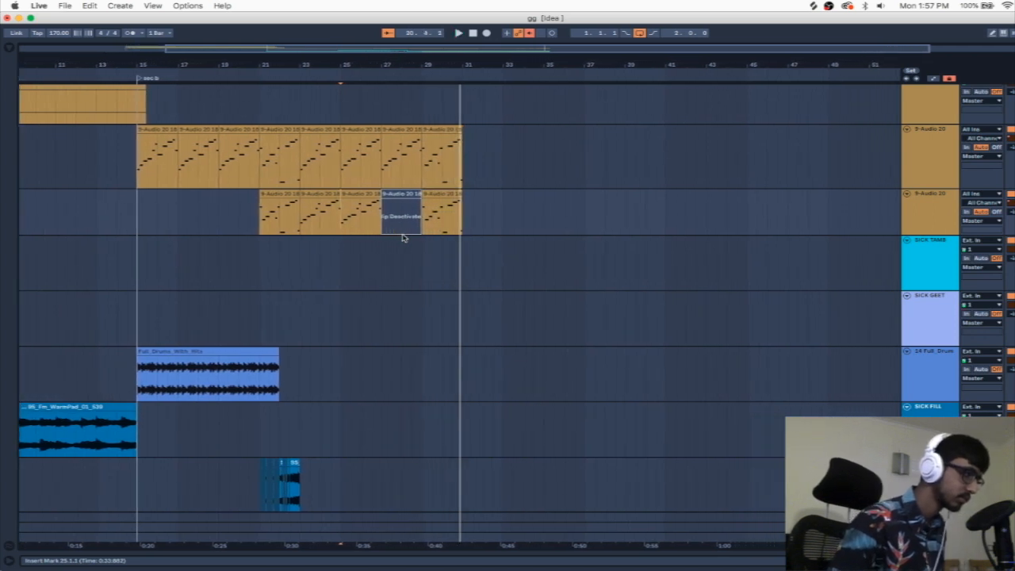
{"action": "left_click", "coordinate": [399, 194]}
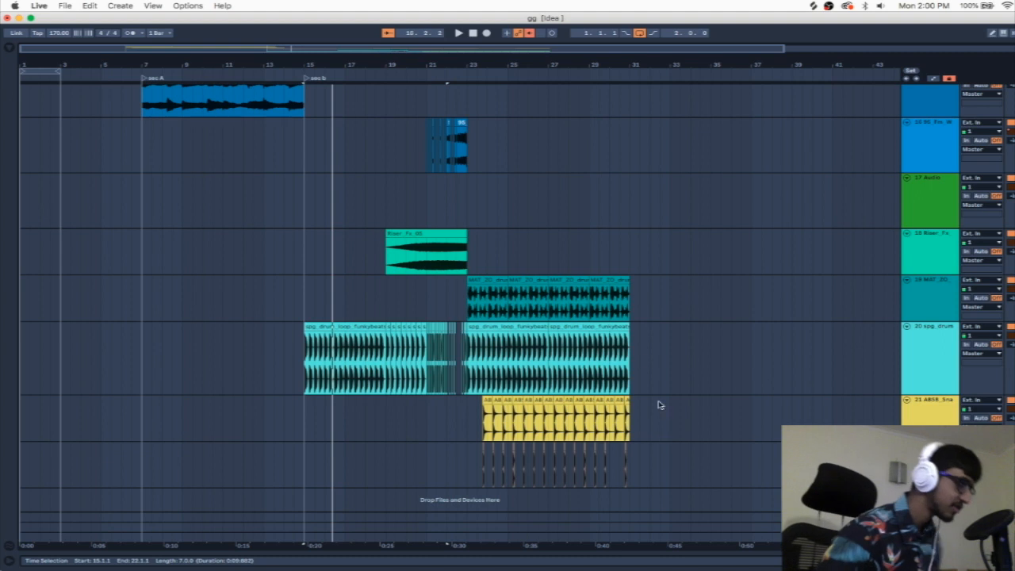
Step: Play the Full_Drums_With_Hits clip from the start of sec b at bar 15, then stop
{"action": "scroll", "coordinate": [333, 248], "scroll_direction": "up", "scroll_amount": 2}
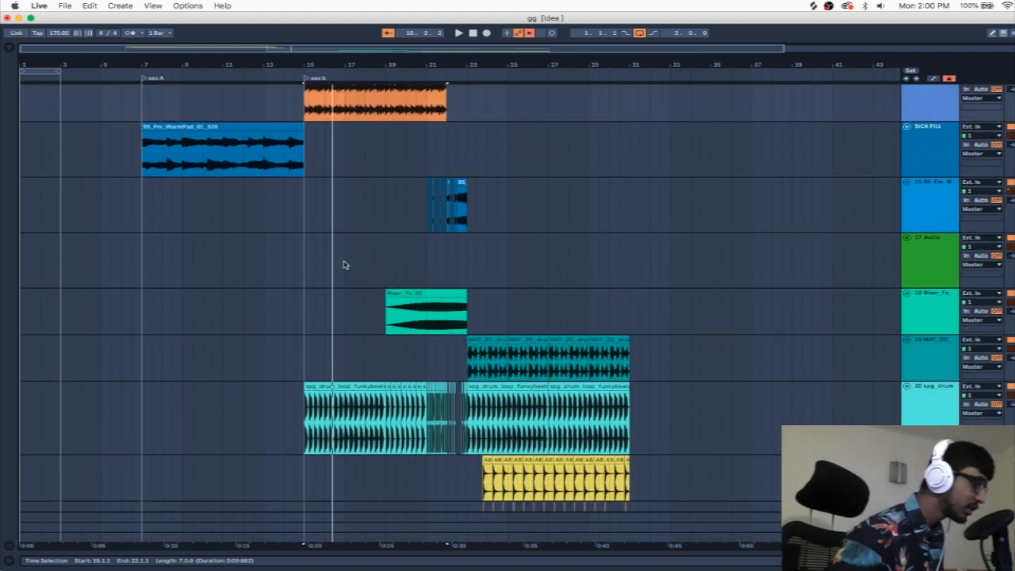
{"action": "scroll", "coordinate": [343, 258], "scroll_direction": "up", "scroll_amount": 3}
{"action": "left_click", "coordinate": [305, 203]}
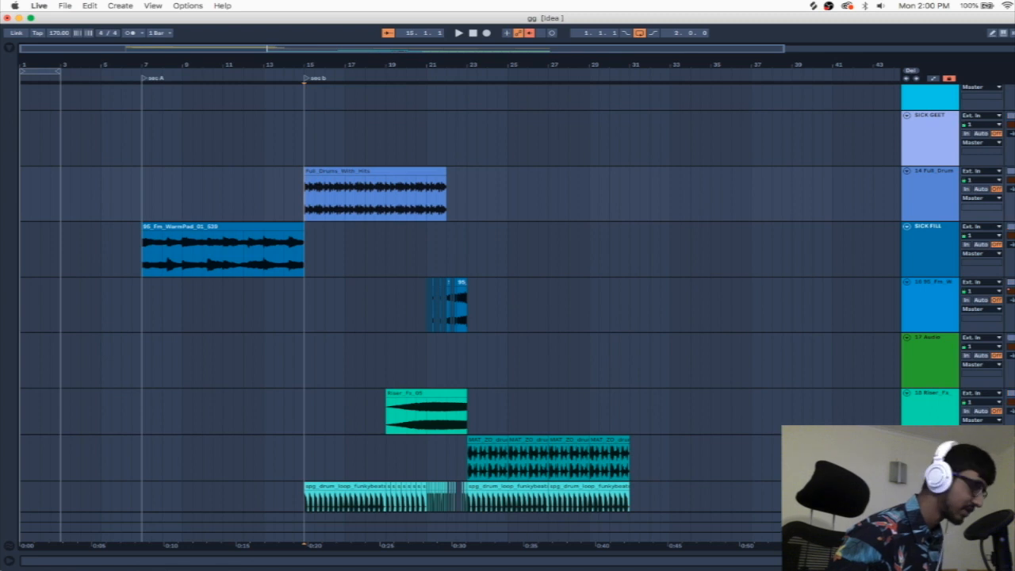
{"action": "key", "text": "space"}
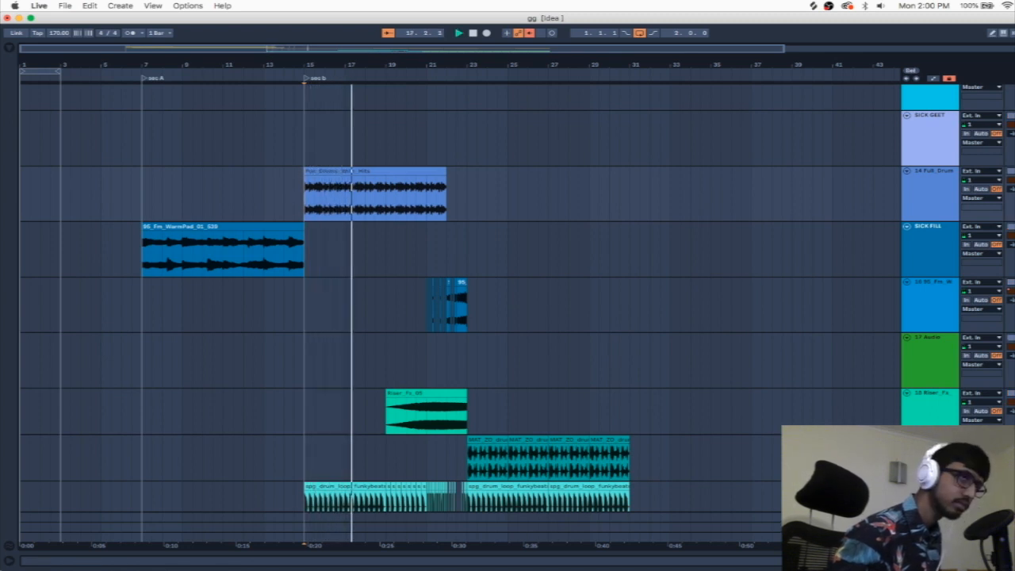
{"action": "key", "text": "space"}
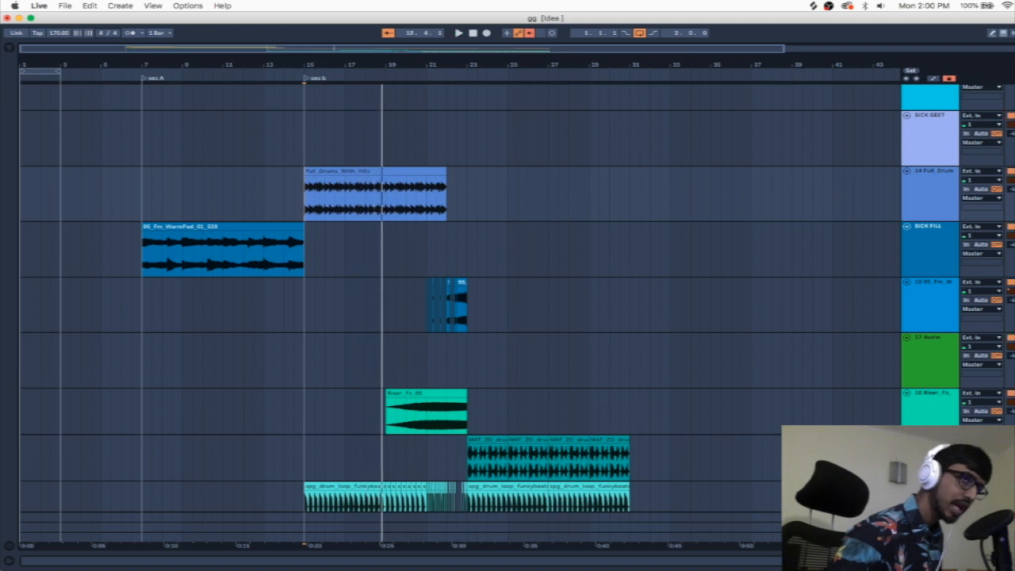
Step: Open the Full_Drums_With_Hits clip's sample settings, keep the Beats warp mode and set Preserve to 1/16
{"action": "double_click", "coordinate": [320, 173]}
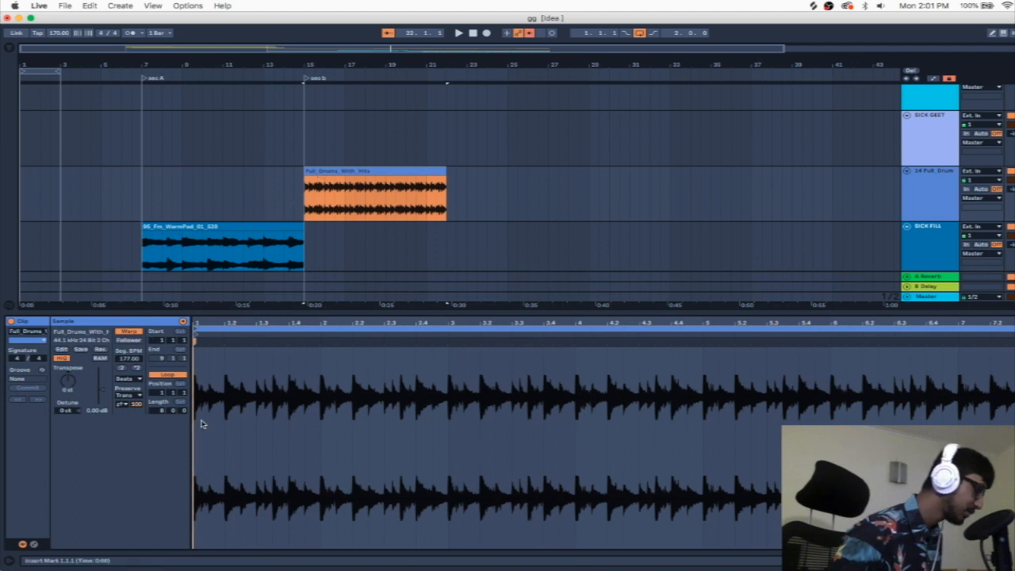
{"action": "left_click", "coordinate": [125, 381]}
{"action": "left_click", "coordinate": [123, 386]}
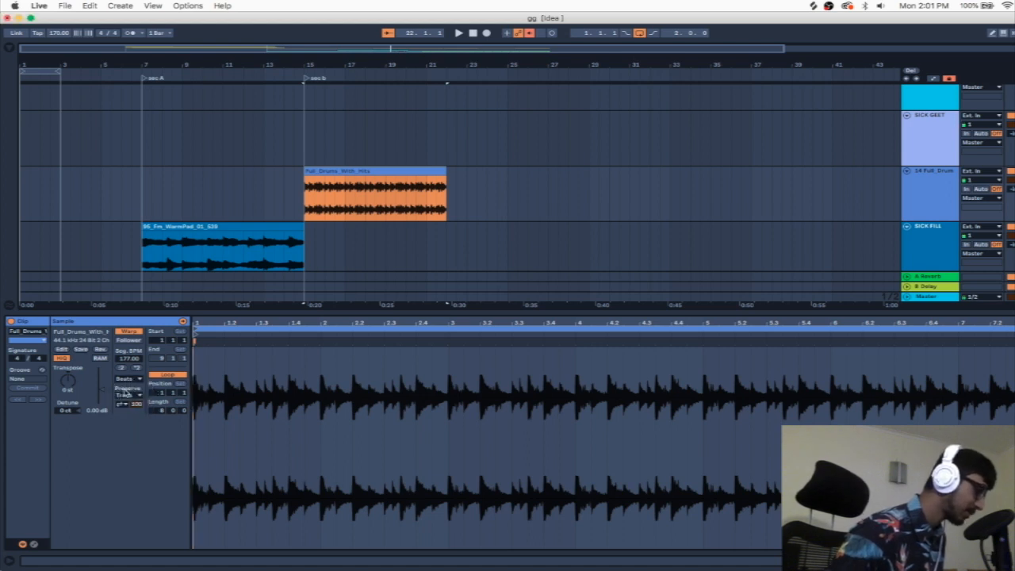
{"action": "left_click", "coordinate": [125, 396]}
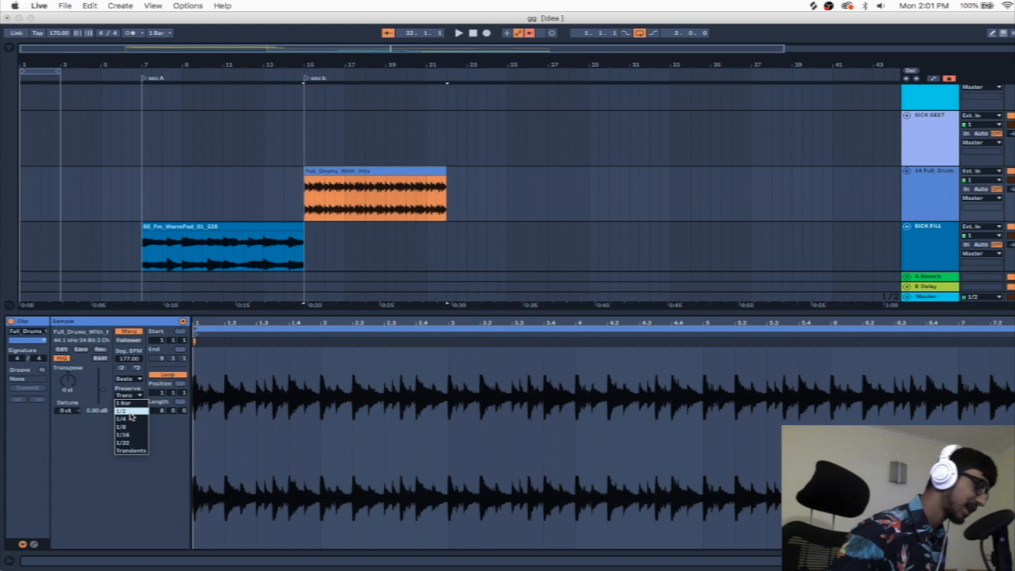
{"action": "left_click", "coordinate": [124, 434]}
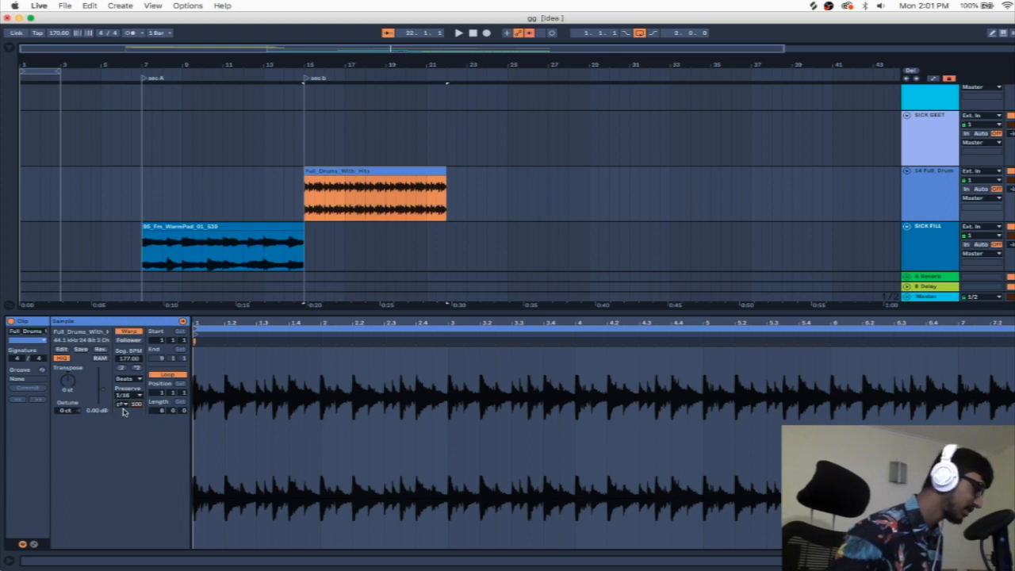
Step: Turn off transient looping for the Full_Drums_With_Hits clip, set its transient envelope to 14, and play the result
{"action": "left_click", "coordinate": [123, 405]}
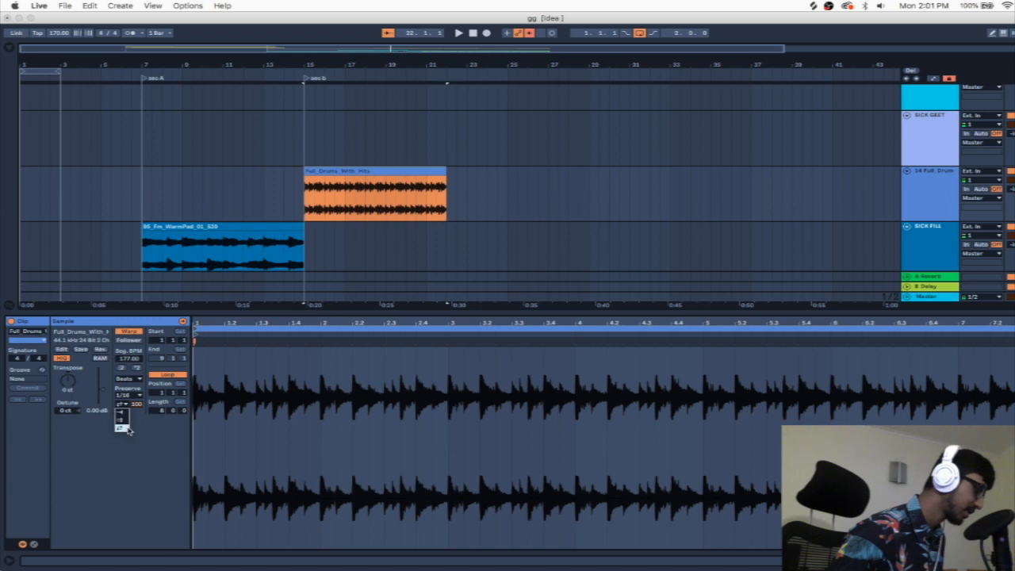
{"action": "left_click", "coordinate": [122, 411]}
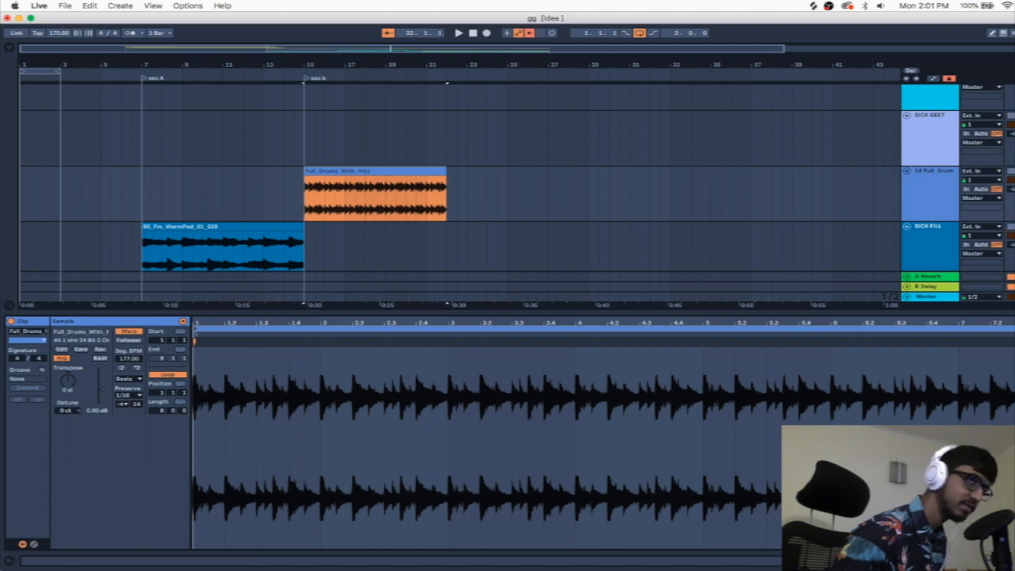
{"action": "key", "text": "space"}
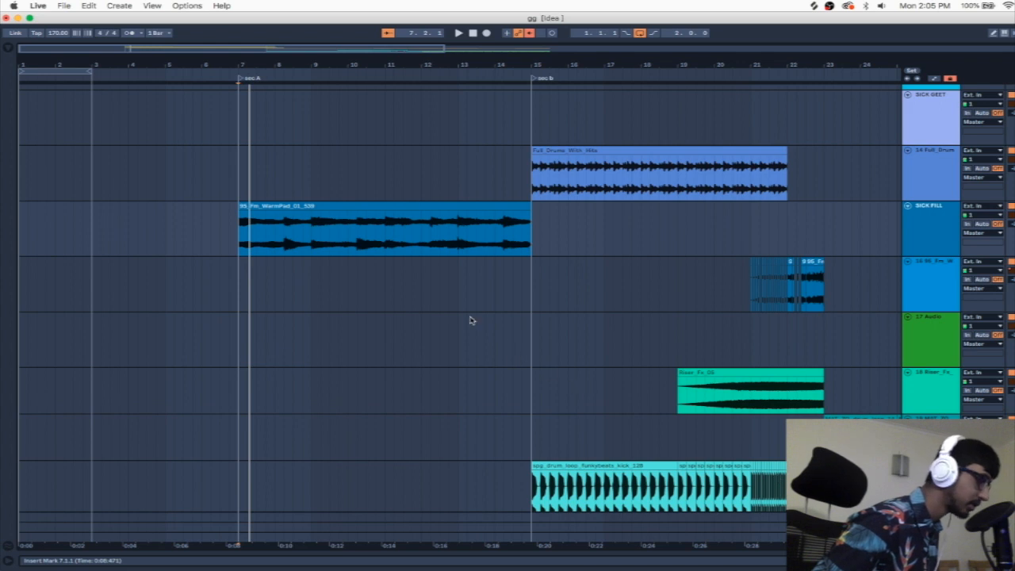
Step: Add a Frequency Shifter audio effect to the SICK FILL track and hide the browser
{"action": "double_click", "coordinate": [941, 212]}
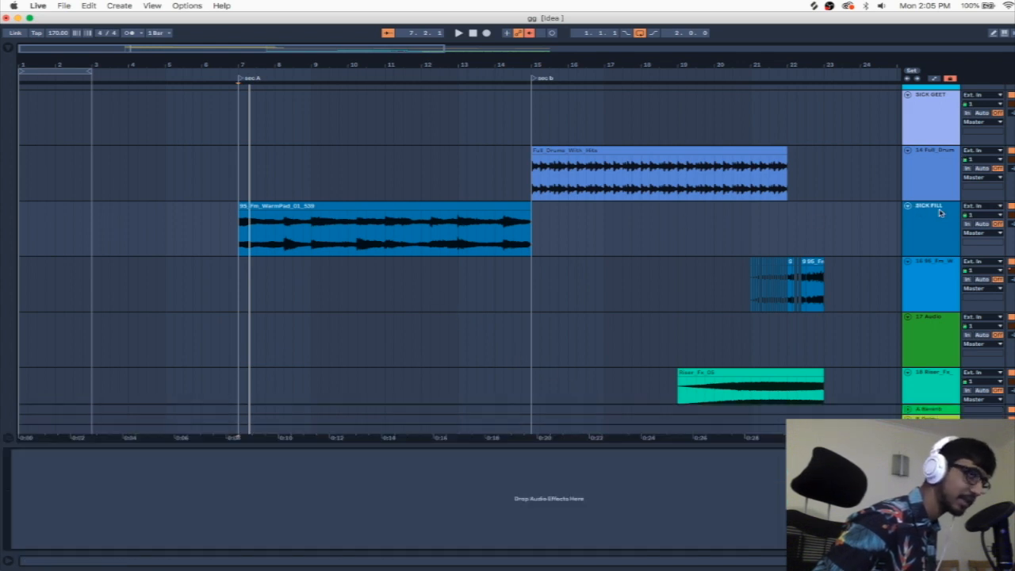
{"action": "left_click", "coordinate": [9, 48]}
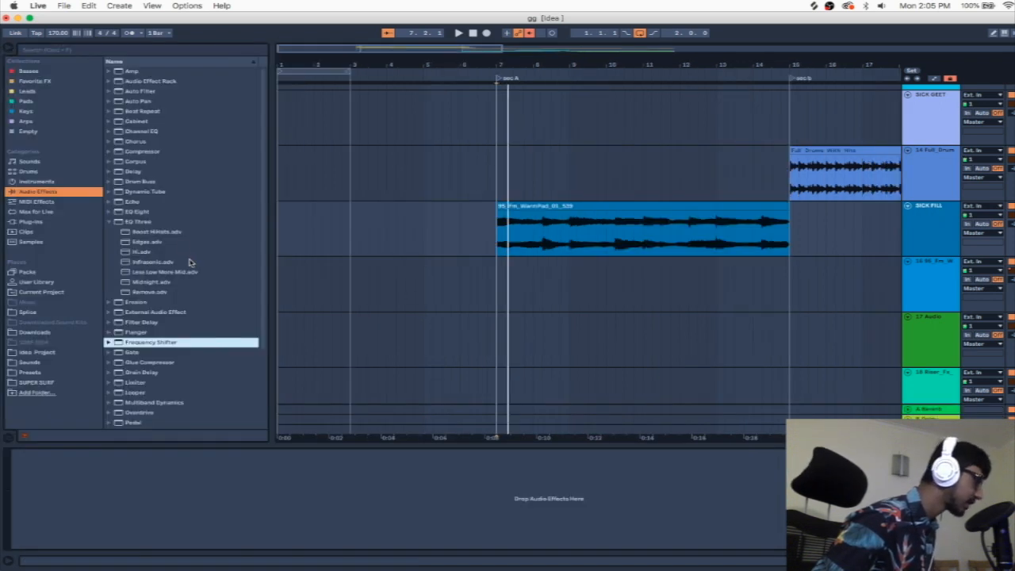
{"action": "left_click_drag", "start_coordinate": [119, 342], "coordinate": [92, 524]}
{"action": "left_click", "coordinate": [8, 49]}
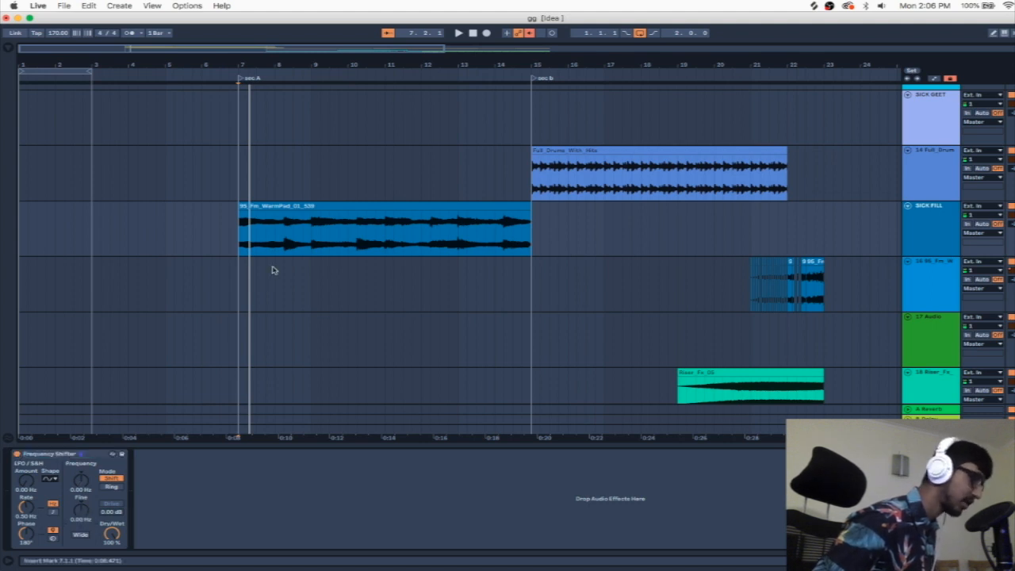
Step: Shape the SICK FILL track's Frequency Shifter Fine automation to ramp from about -82 Hz at bar 7 to 0 Hz shortly into the clip
{"action": "key", "text": "a"}
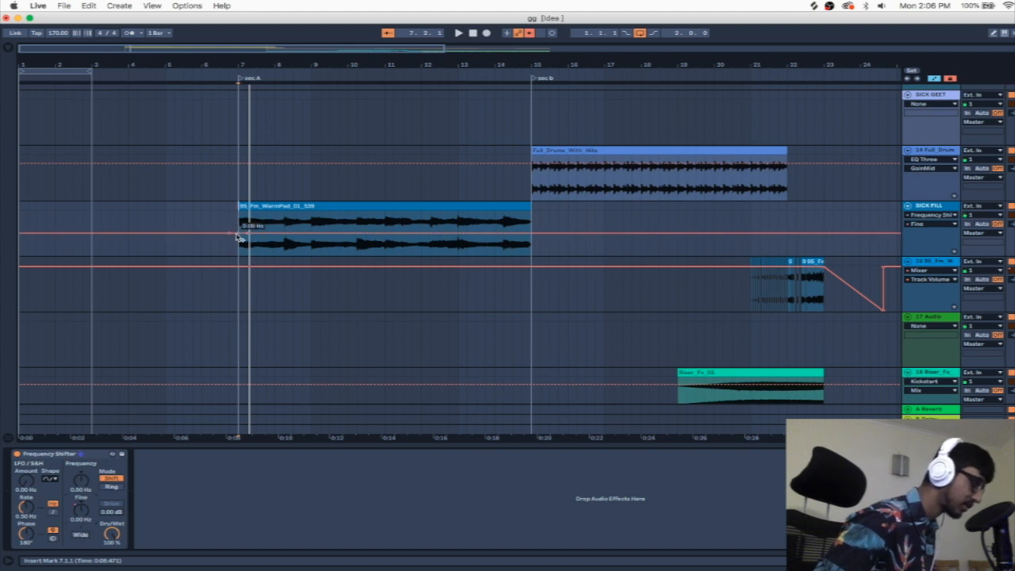
{"action": "left_click_drag", "start_coordinate": [239, 234], "coordinate": [239, 246]}
{"action": "left_click", "coordinate": [229, 233]}
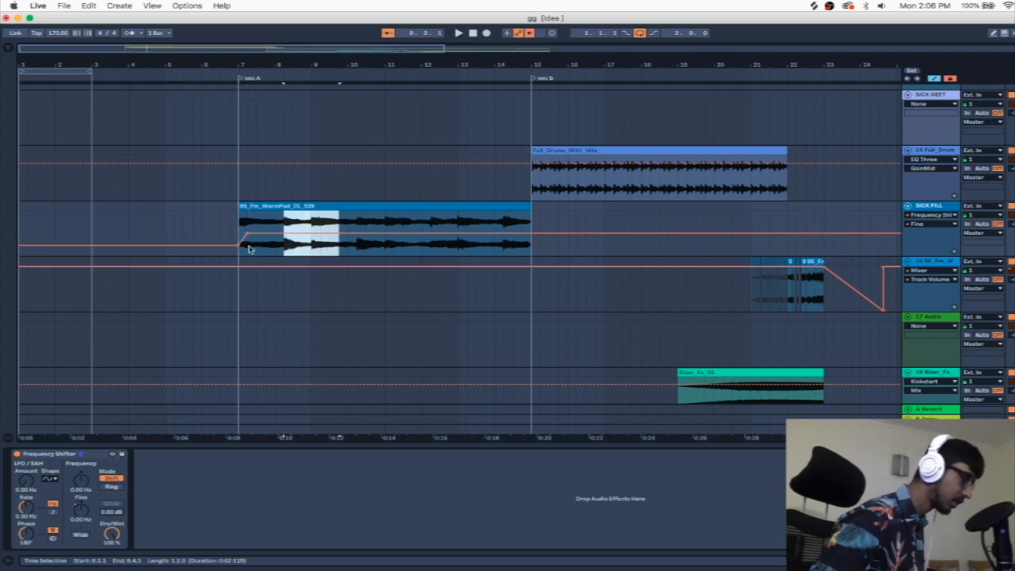
{"action": "left_click", "coordinate": [248, 249]}
{"action": "left_click", "coordinate": [287, 249]}
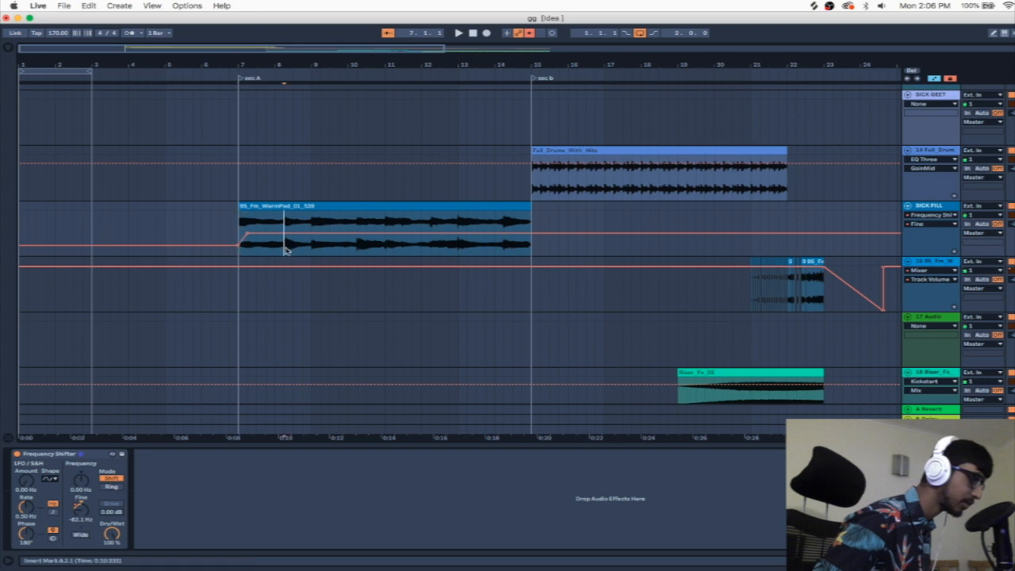
Step: Paste copies of the SICK FILL Fine automation ramp at bars 8.2 and 9.1, and play from bar 7
{"action": "key", "text": "super+v"}
{"action": "left_click", "coordinate": [312, 248]}
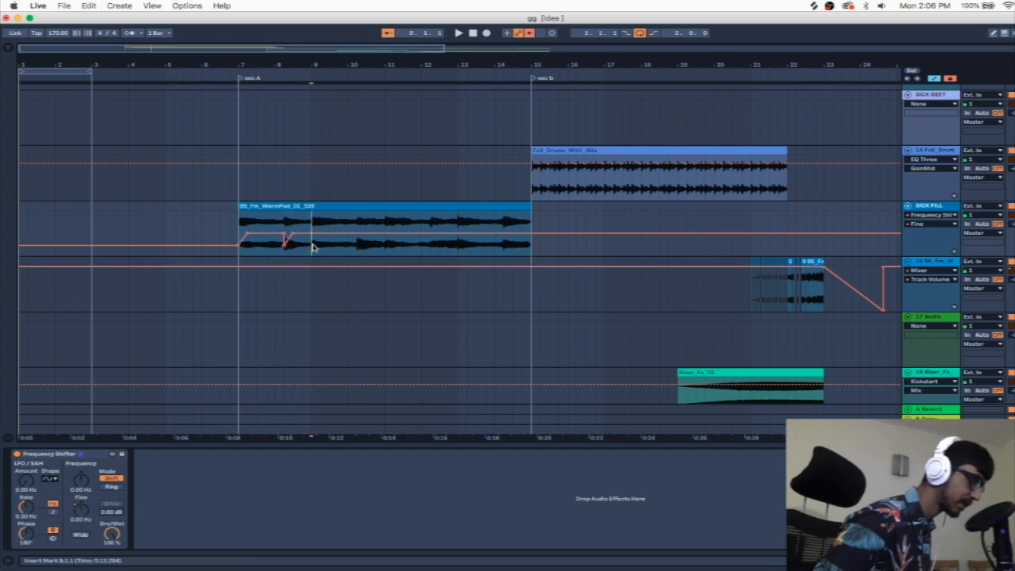
{"action": "key", "text": "super+v"}
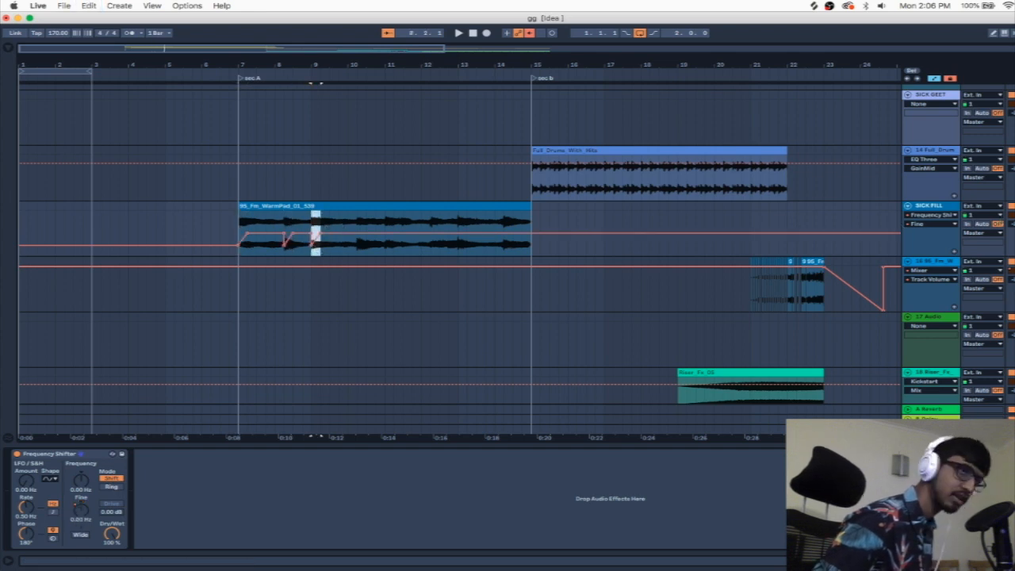
{"action": "left_click", "coordinate": [237, 228]}
{"action": "key", "text": "space"}
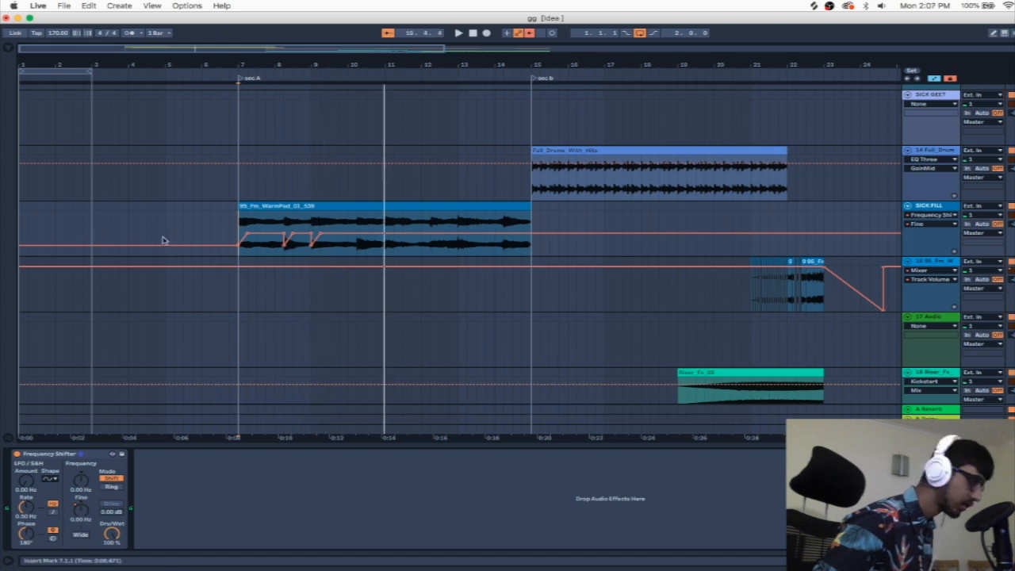
Step: Move the Fine automation ramp at bar 8.2 to bar 10.2, play from bar 7, and hide the automation
{"action": "left_click", "coordinate": [288, 253]}
{"action": "key", "text": "space"}
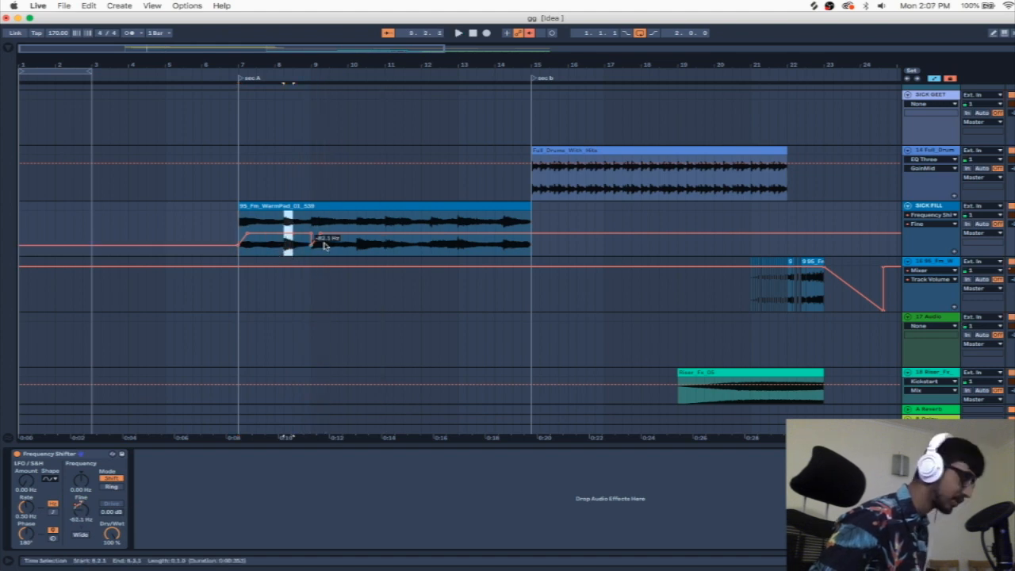
{"action": "left_click", "coordinate": [358, 249]}
{"action": "left_click", "coordinate": [357, 249]}
{"action": "left_click", "coordinate": [239, 253]}
{"action": "key", "text": "space"}
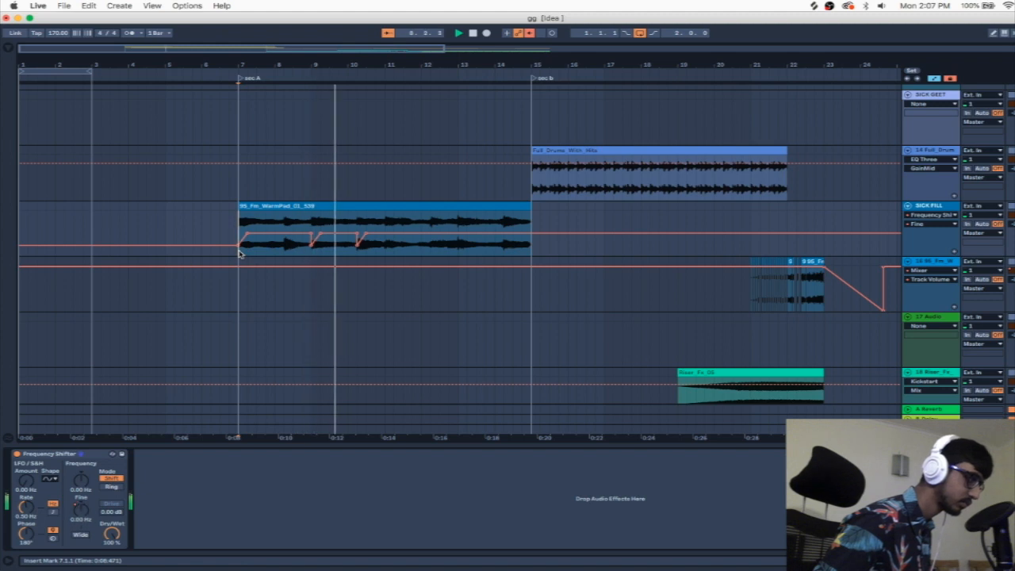
{"action": "key", "text": "a"}
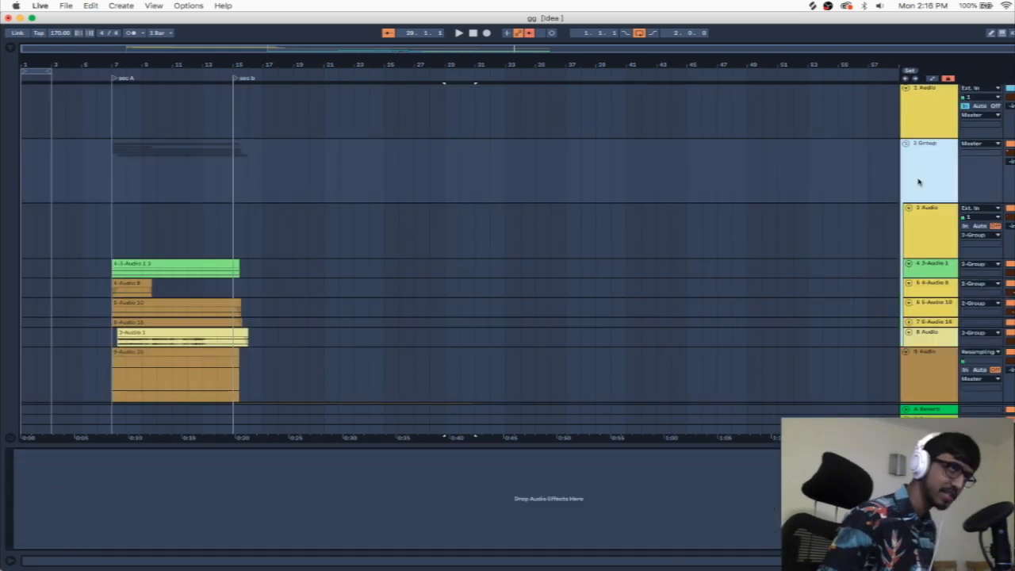
Step: Group the 5-Audio 10 and 6-Audio 16 tracks inside the existing vocal group
{"action": "scroll", "coordinate": [226, 373], "scroll_direction": "down", "scroll_amount": 2}
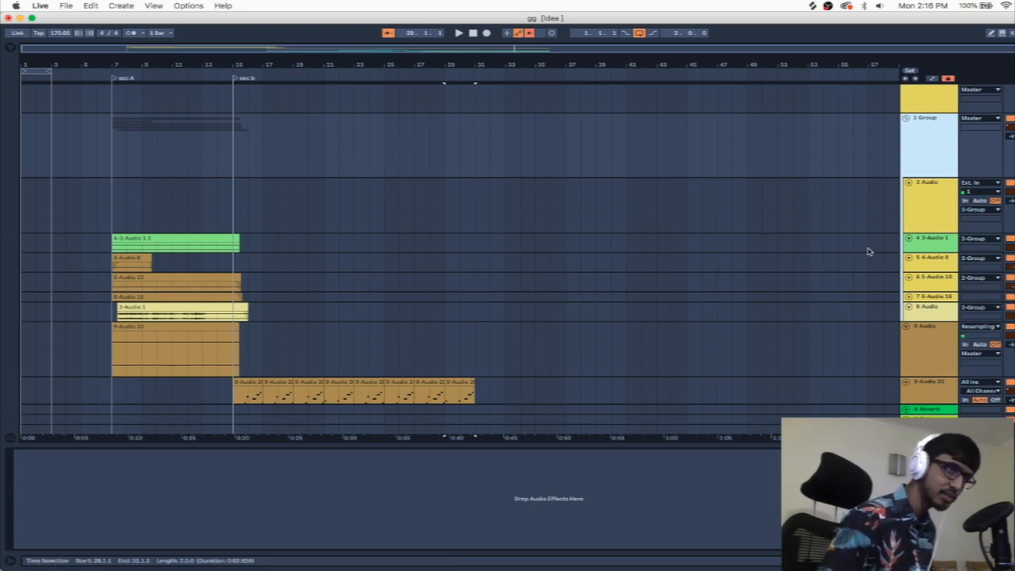
{"action": "scroll", "coordinate": [938, 292], "scroll_direction": "down", "scroll_amount": 4}
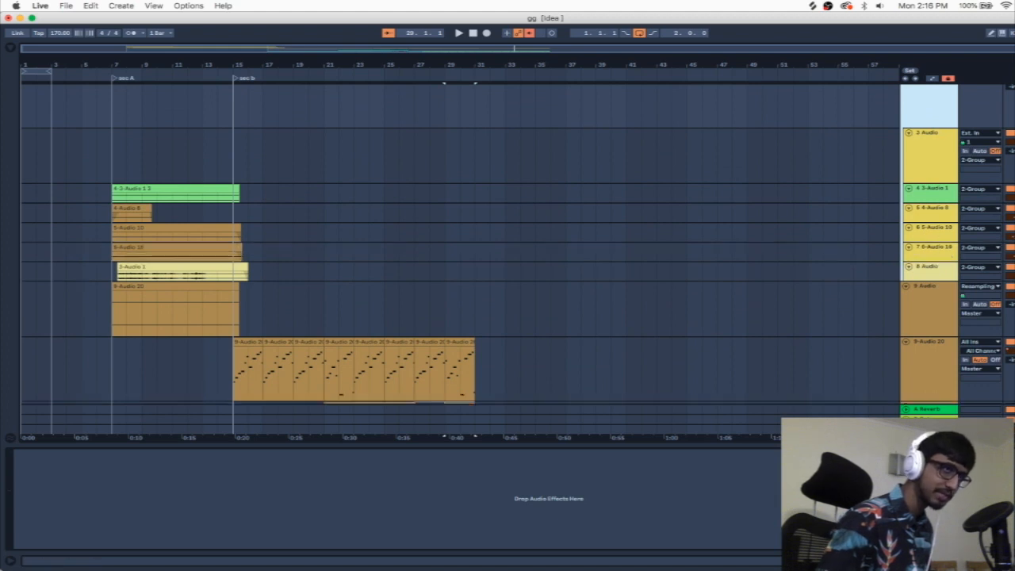
{"action": "left_click", "coordinate": [938, 239]}
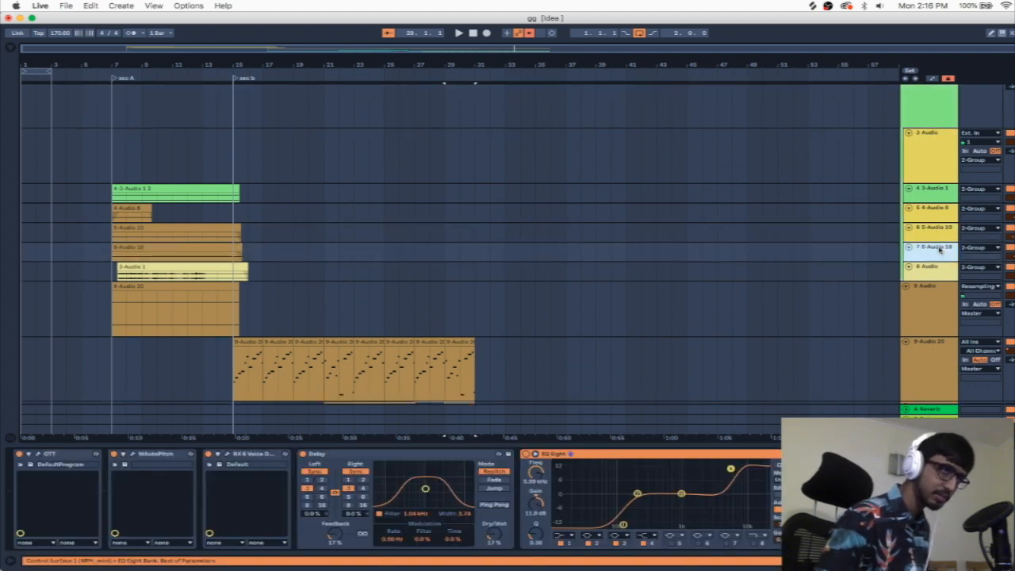
{"action": "left_click", "coordinate": [935, 250], "text": "shift"}
{"action": "key", "text": "super+g"}
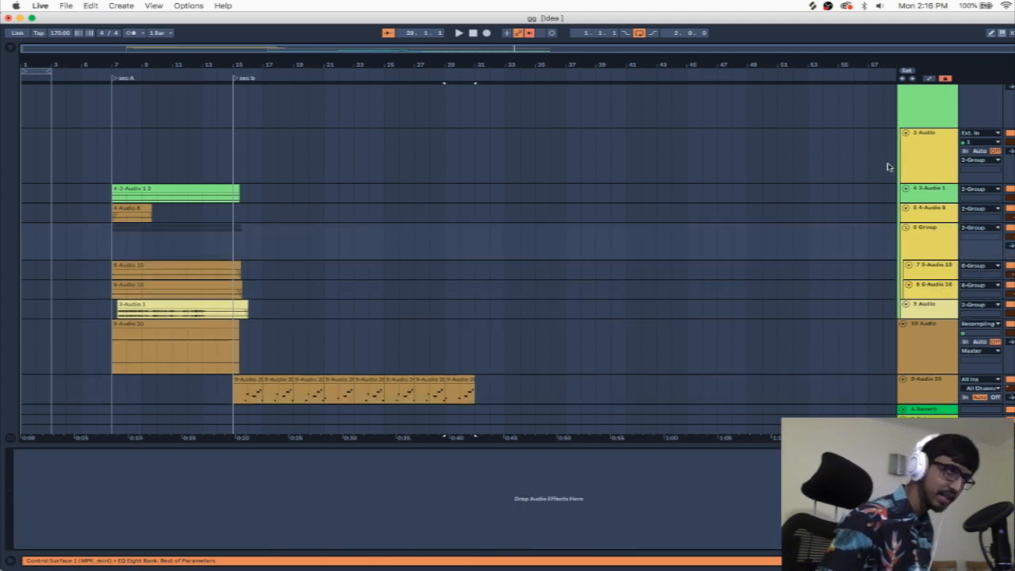
Step: Group the vocal group's 3 Audio, 3-Audio 1, 4-Audio 8 and 9 Audio tracks into a second subgroup
{"action": "scroll", "coordinate": [886, 163], "scroll_direction": "up", "scroll_amount": 1}
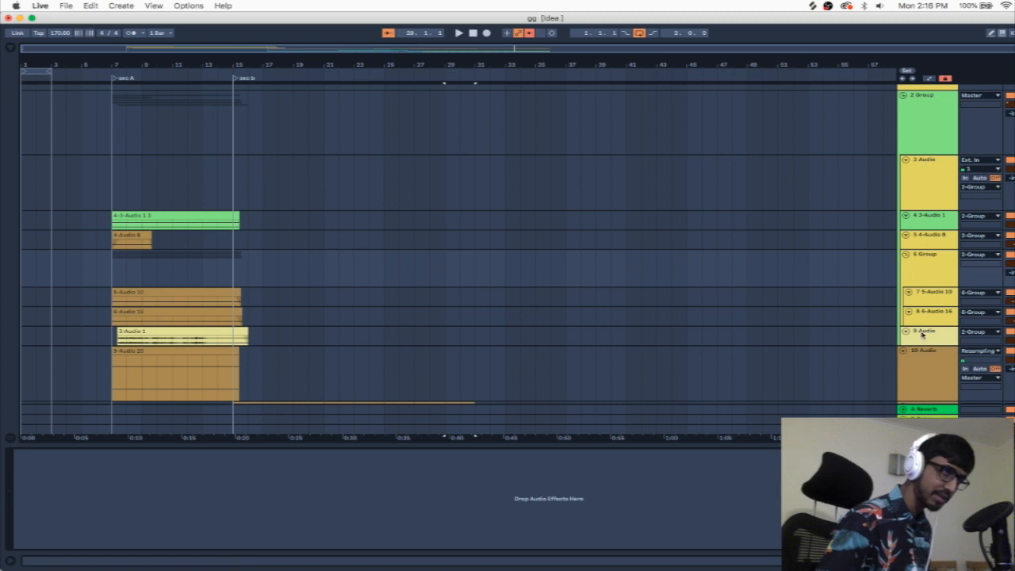
{"action": "left_click", "coordinate": [925, 159]}
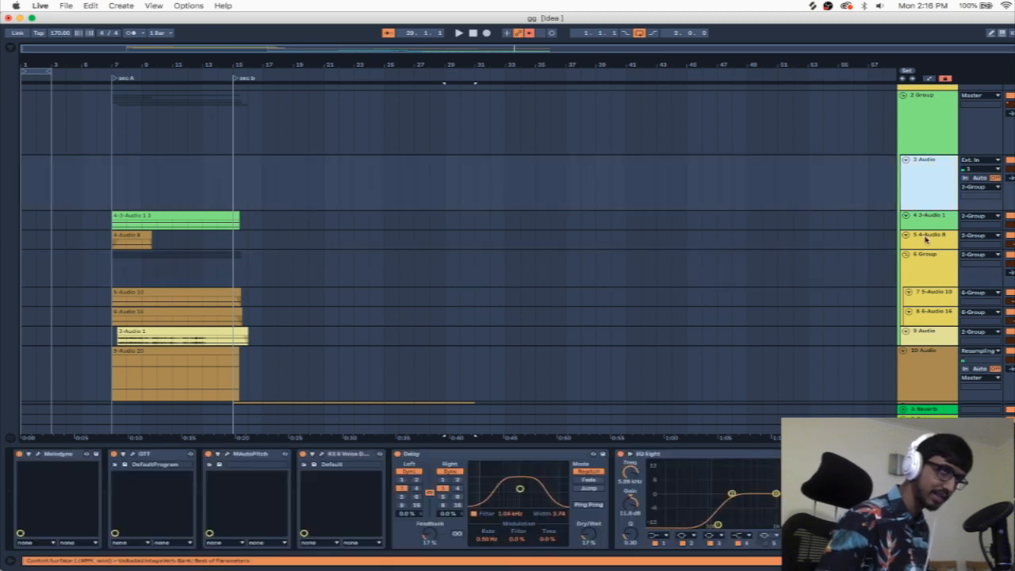
{"action": "left_click", "coordinate": [926, 238], "text": "shift"}
{"action": "left_click", "coordinate": [933, 336], "text": "super"}
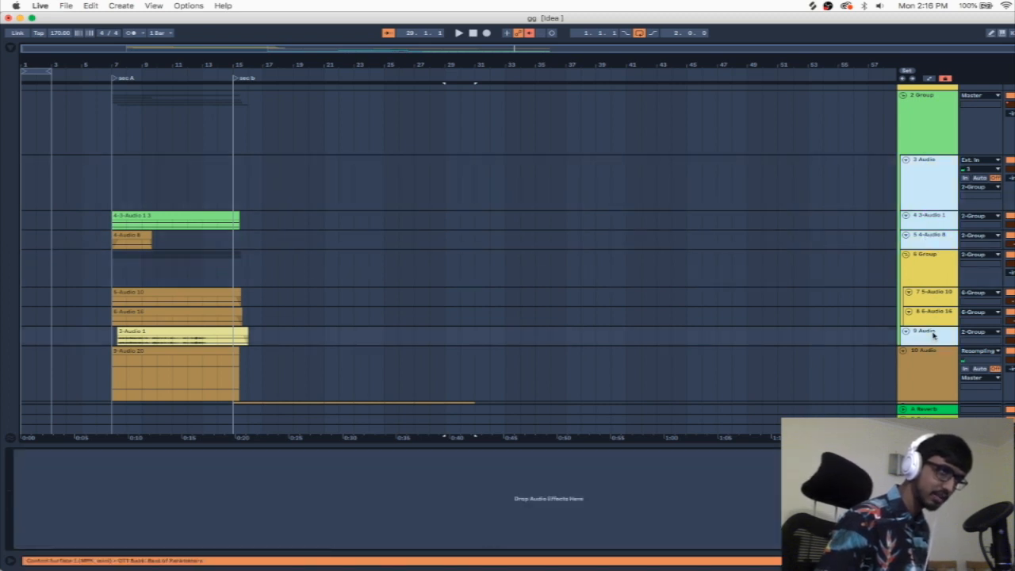
{"action": "key", "text": "super+g"}
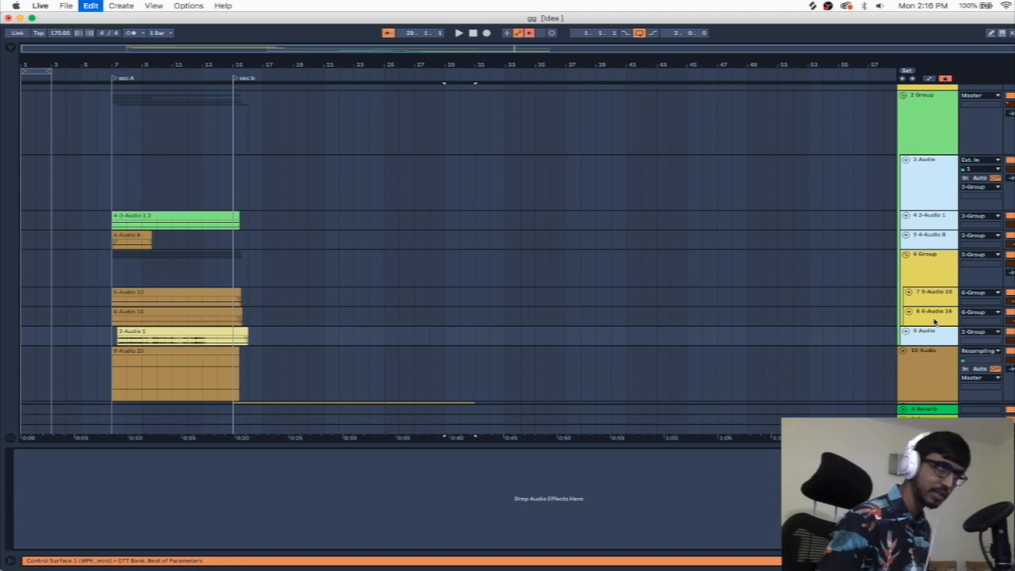
{"action": "left_click_drag", "start_coordinate": [936, 333], "coordinate": [936, 317]}
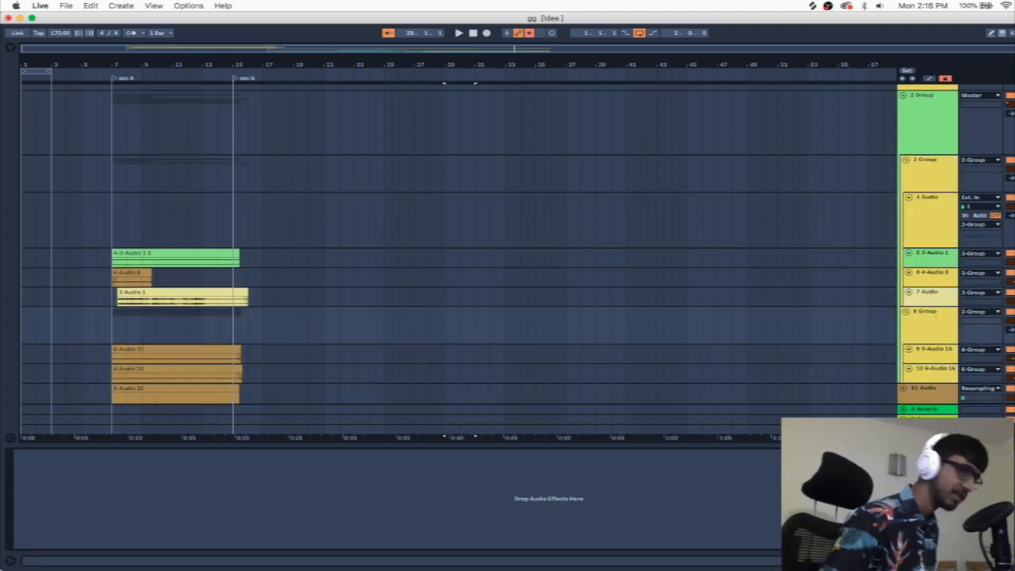
Step: Colour the lower vocal subgroup bright green and the upper one dark green, and assign each colour to its grouped tracks
{"action": "scroll", "coordinate": [911, 355], "scroll_direction": "down", "scroll_amount": 1}
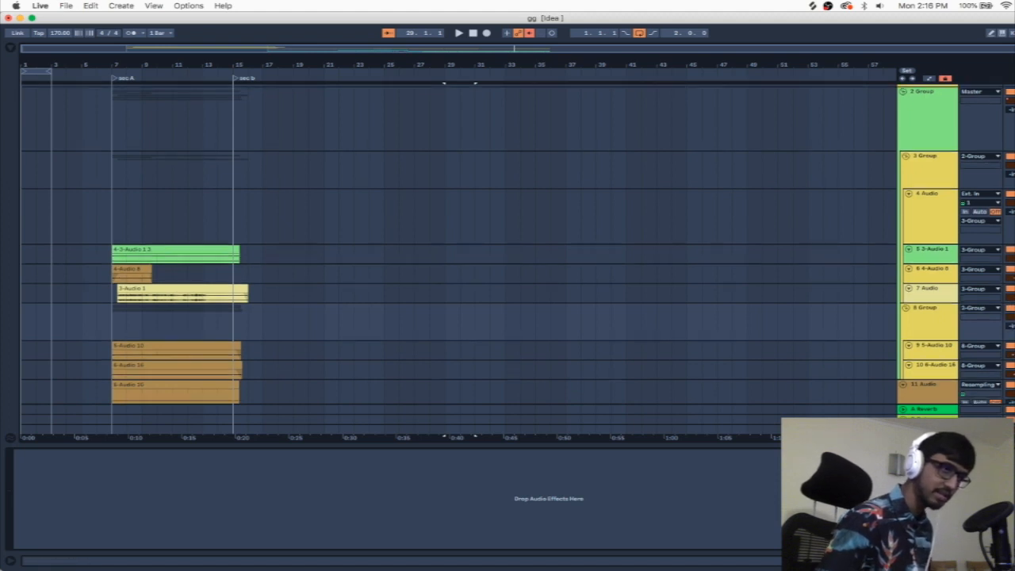
{"action": "scroll", "coordinate": [912, 325], "scroll_direction": "down", "scroll_amount": 1}
{"action": "right_click", "coordinate": [923, 322]}
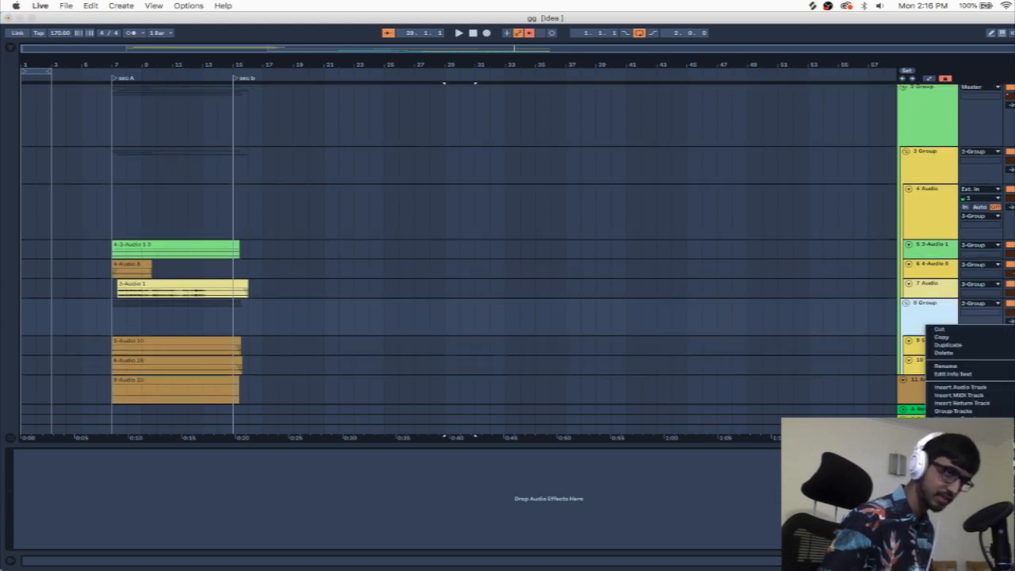
{"action": "key", "text": "Escape"}
{"action": "right_click", "coordinate": [911, 176]}
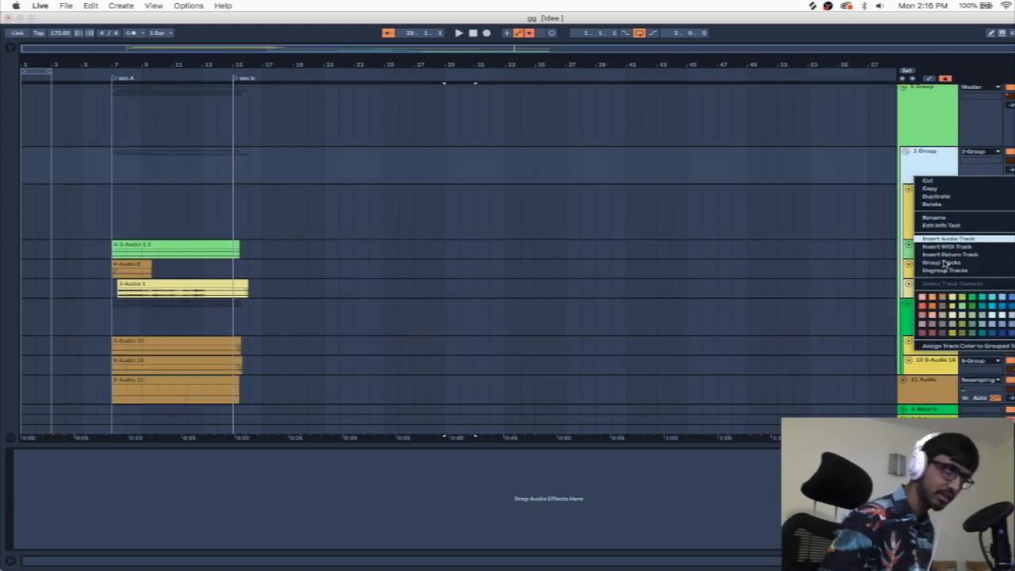
{"action": "key", "text": "Escape"}
{"action": "right_click", "coordinate": [927, 171]}
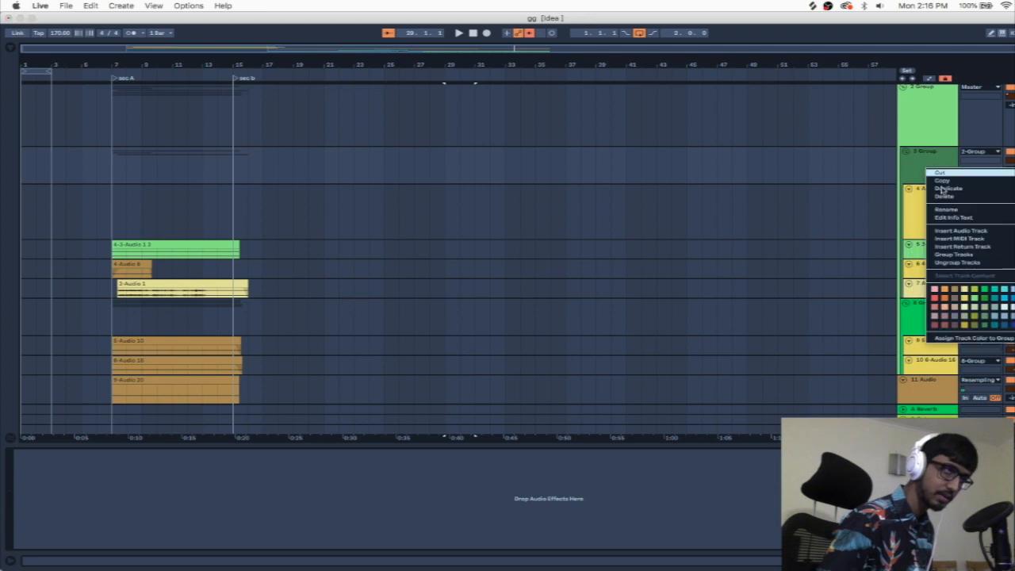
{"action": "left_click", "coordinate": [972, 338]}
{"action": "right_click", "coordinate": [937, 330]}
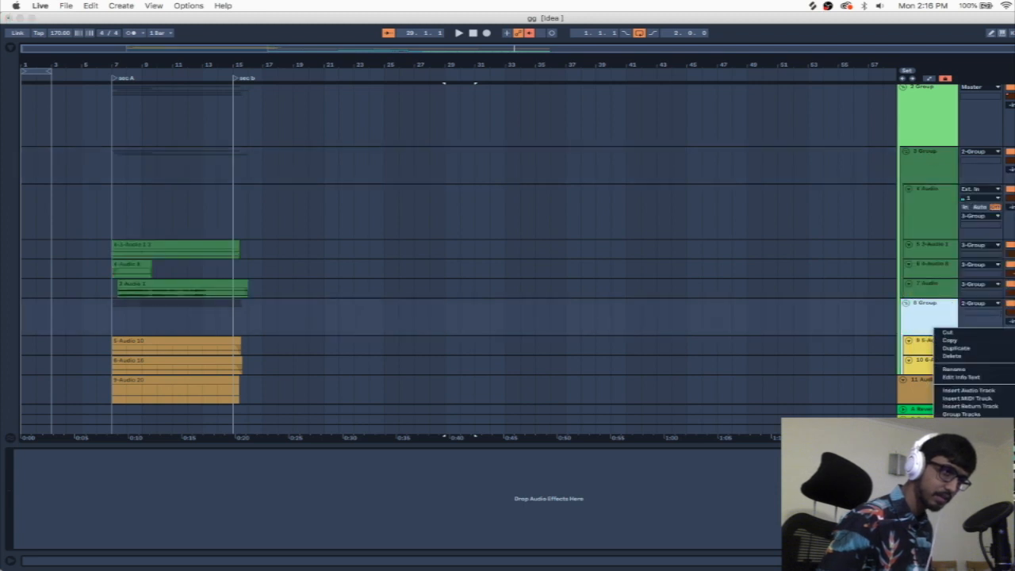
{"action": "left_click", "coordinate": [975, 496]}
{"action": "left_click", "coordinate": [868, 315]}
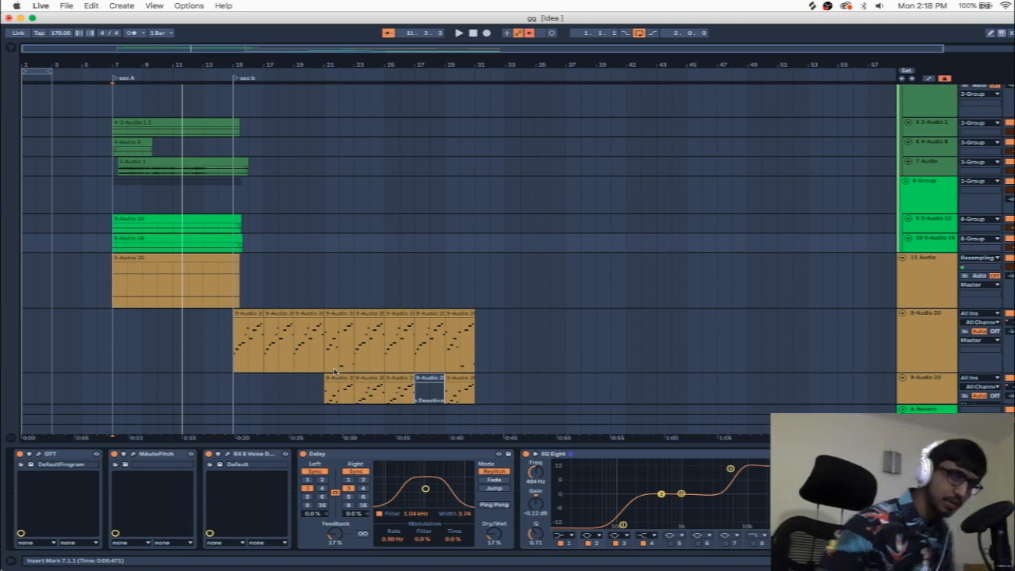
Step: Play from bar 7, turn on audition mode in the 6-Audio 16 track's EQ Eight, and raise band 2's Q to about 3.3
{"action": "key", "text": "space"}
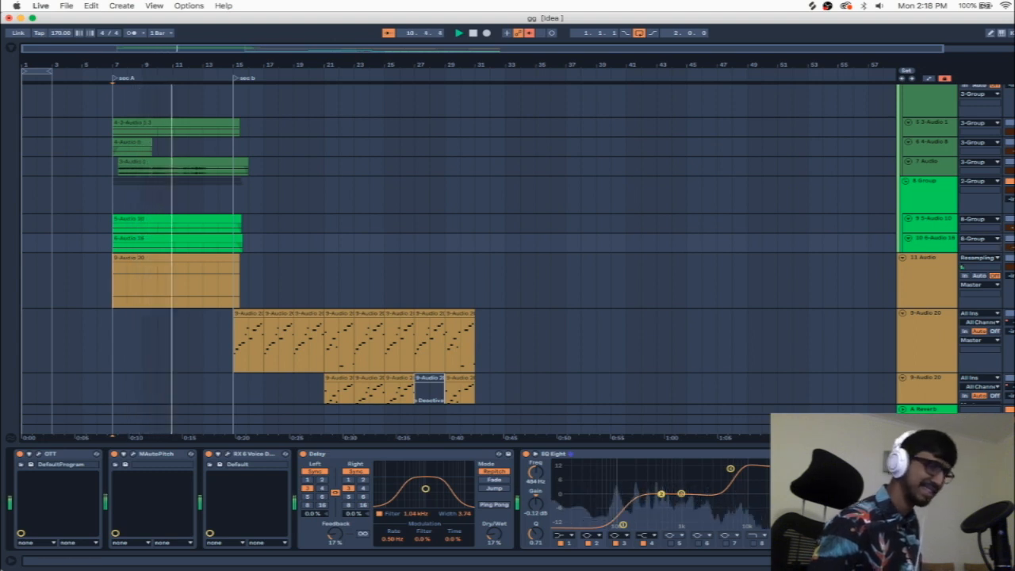
{"action": "key", "text": "space"}
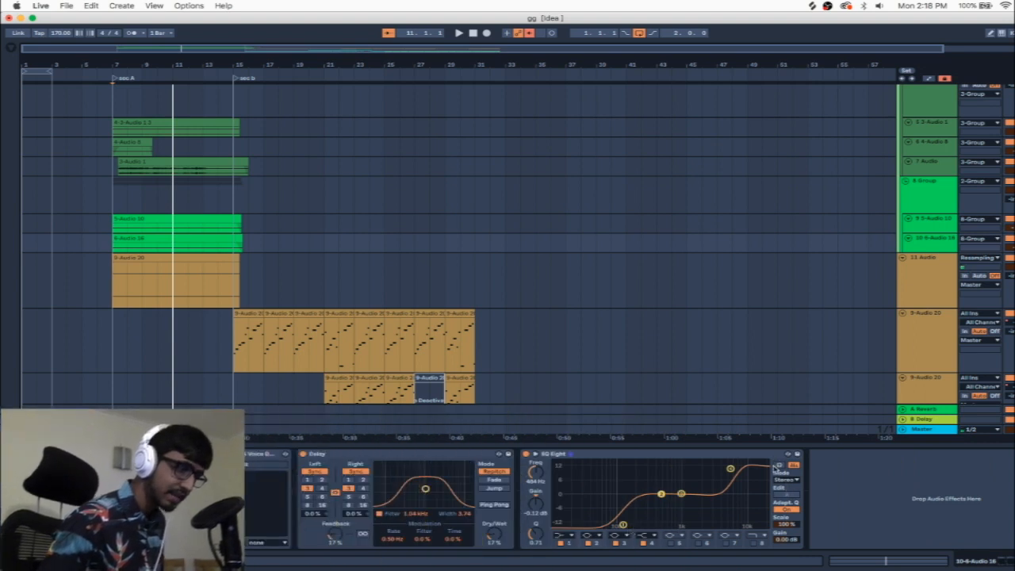
{"action": "left_click", "coordinate": [779, 465]}
{"action": "left_click_drag", "start_coordinate": [536, 533], "coordinate": [536, 498]}
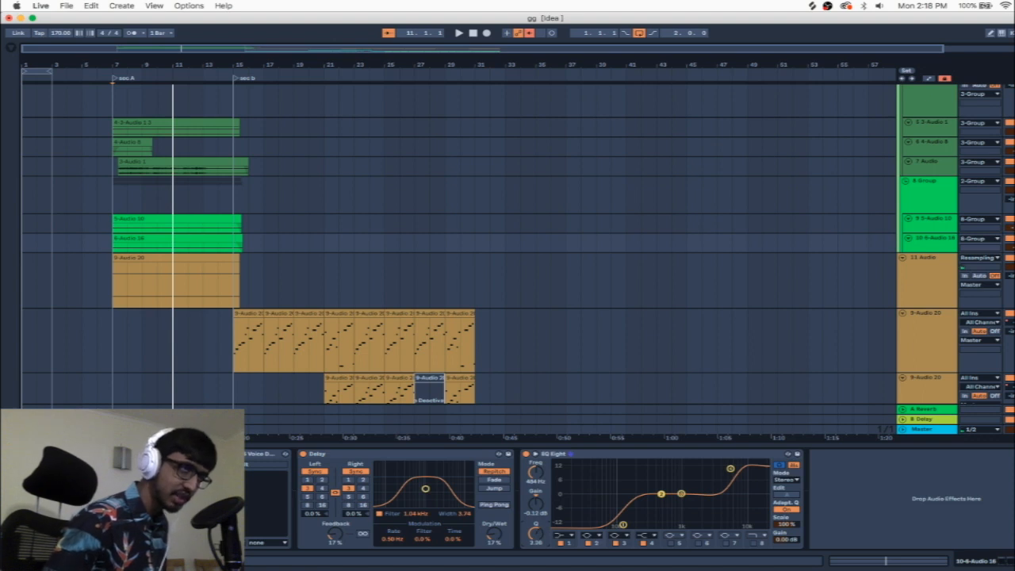
Step: Sweep EQ Eight band 2 during playback and set it to a cut of about -9.5 dB at 3.03 kHz
{"action": "key", "text": "space"}
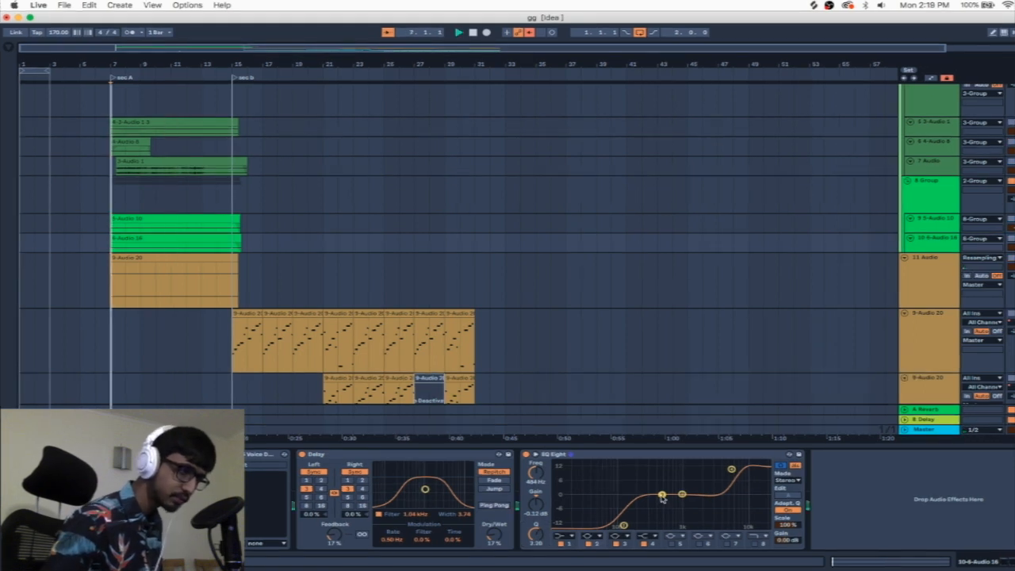
{"action": "left_click_drag", "start_coordinate": [662, 495], "coordinate": [667, 525]}
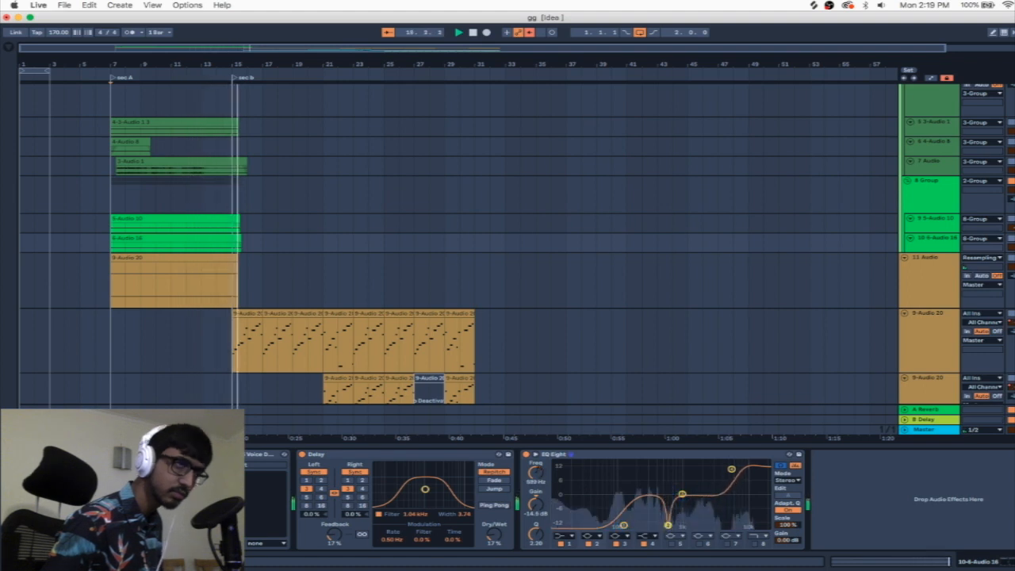
{"action": "key", "text": "space"}
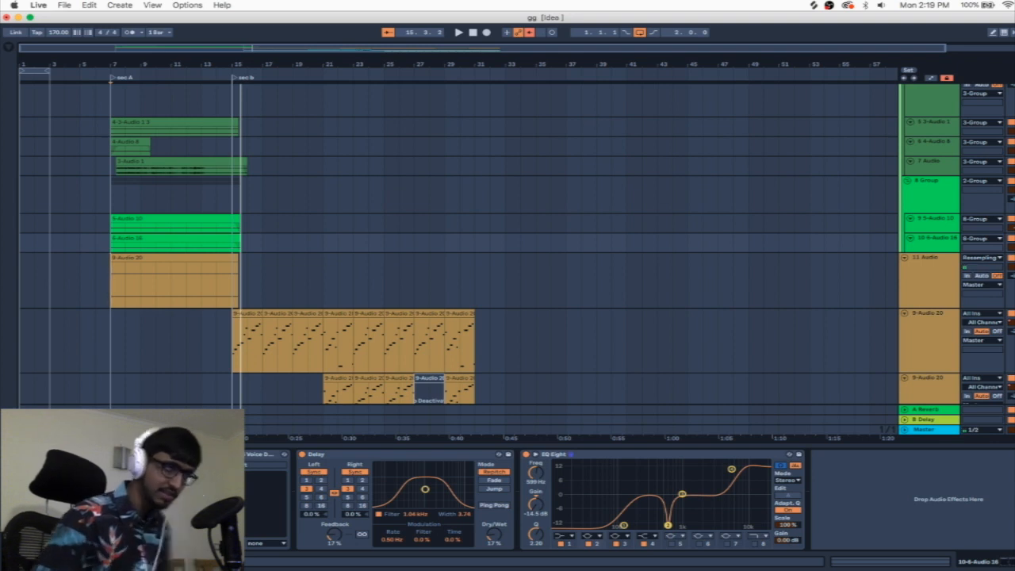
{"action": "key", "text": "space"}
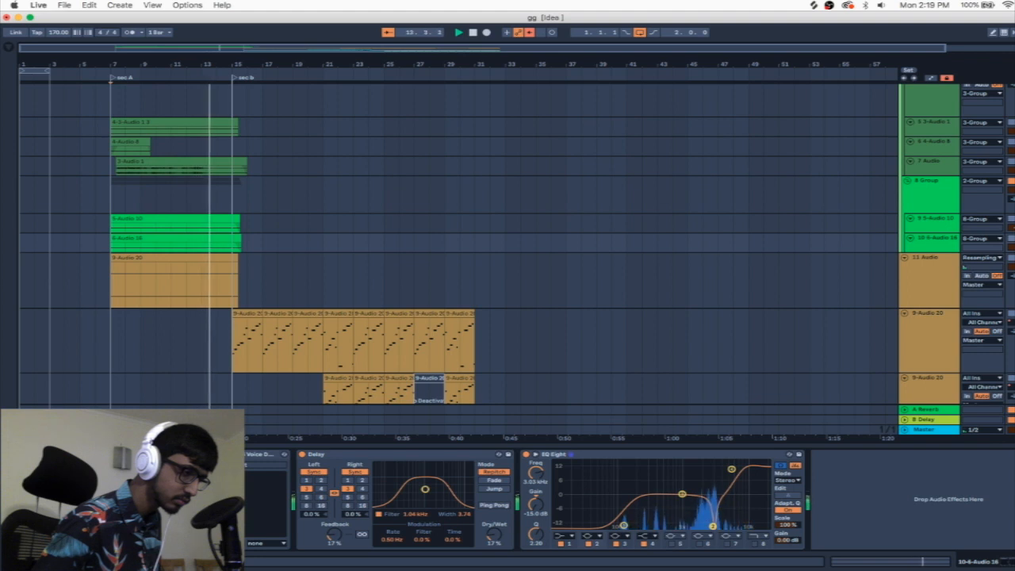
{"action": "key", "text": "space"}
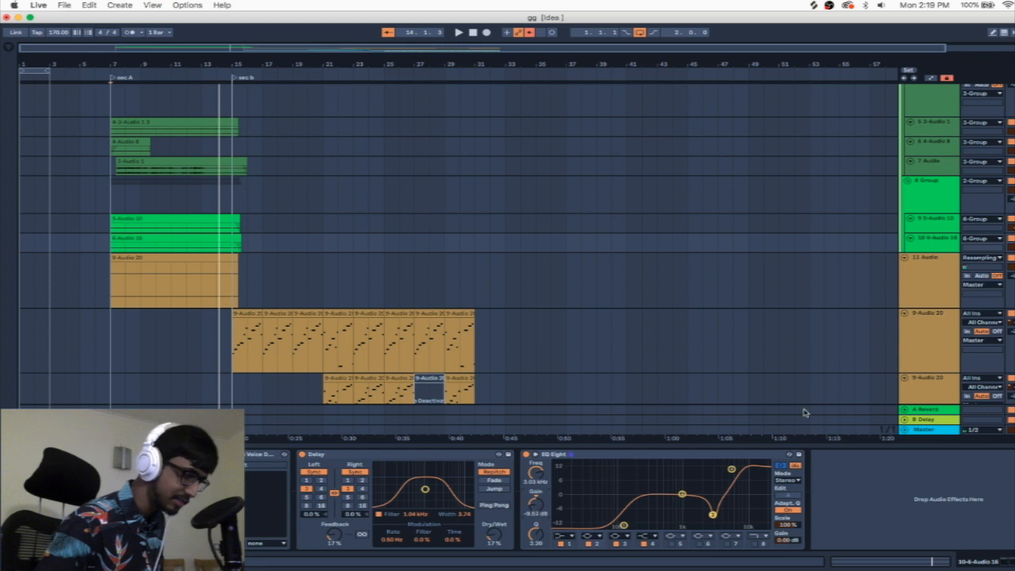
Step: Play from bar 7 and compare the sound with EQ Eight band 2 switched off and back on
{"action": "key", "text": "space"}
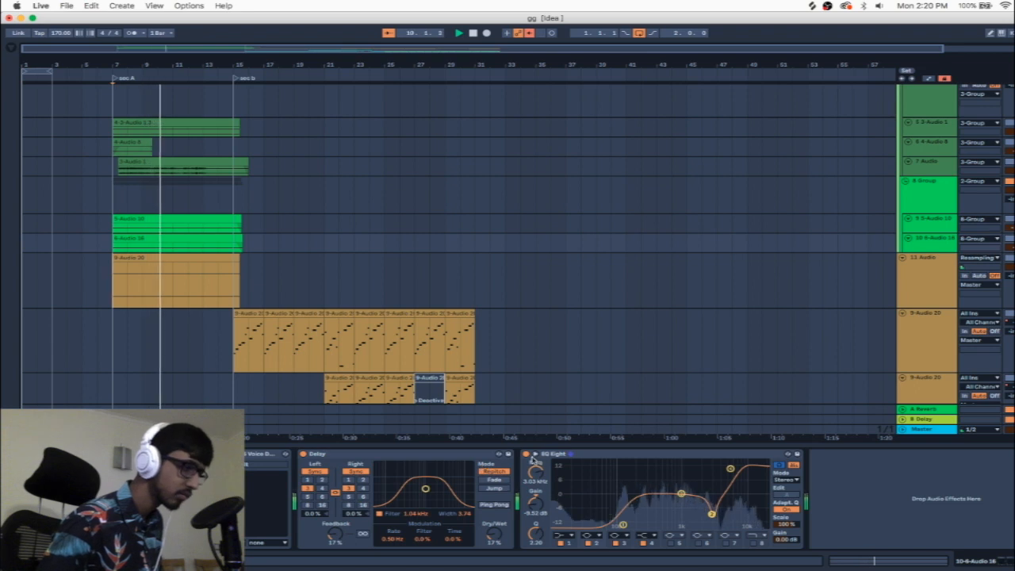
{"action": "left_click", "coordinate": [587, 544]}
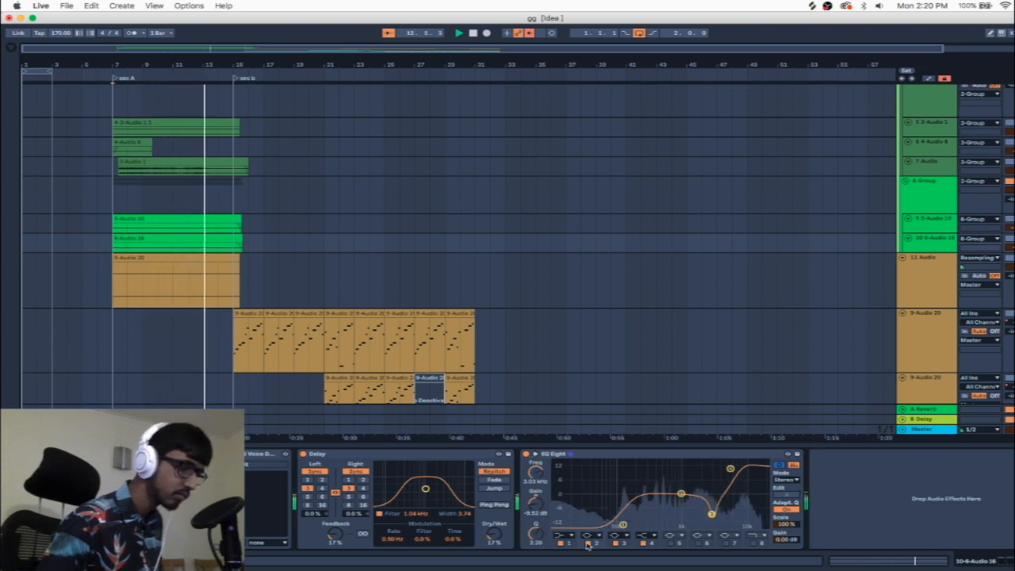
{"action": "left_click", "coordinate": [586, 544]}
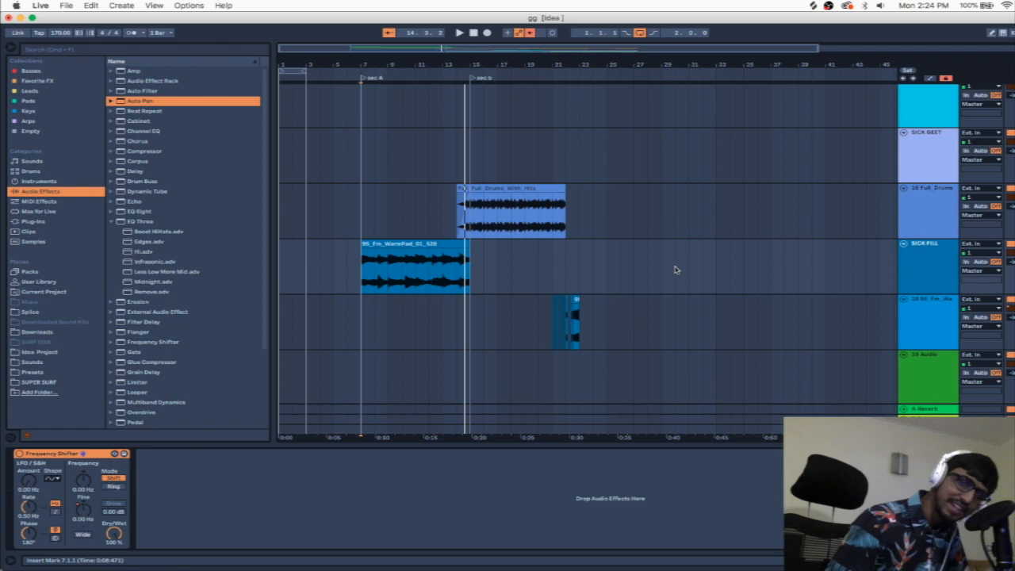
Step: Add an Auto Pan audio effect after the Frequency Shifter on the SICK FILL track and hide the browser
{"action": "left_click_drag", "start_coordinate": [118, 105], "coordinate": [143, 235]}
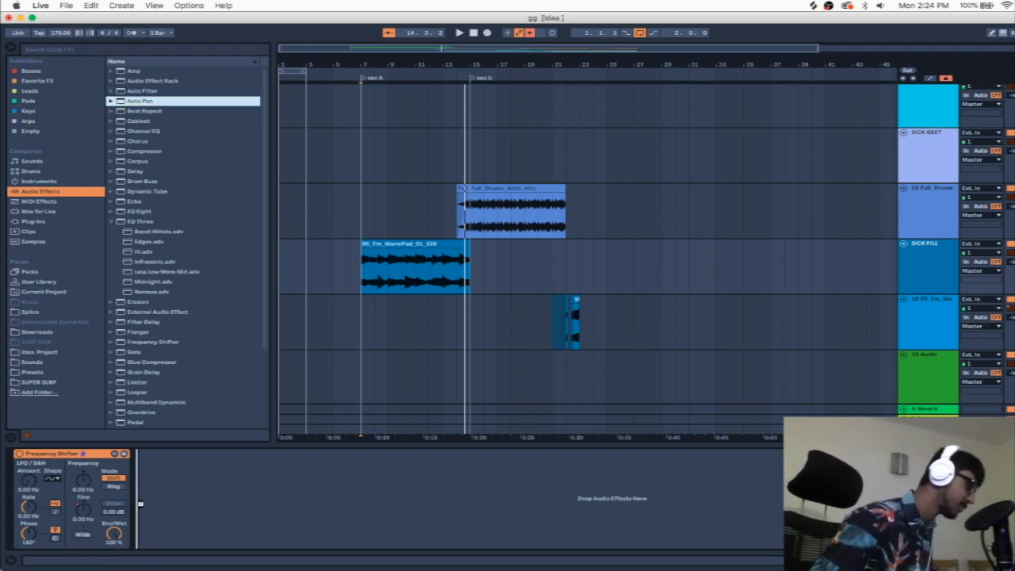
{"action": "left_click_drag", "start_coordinate": [133, 468], "coordinate": [137, 469]}
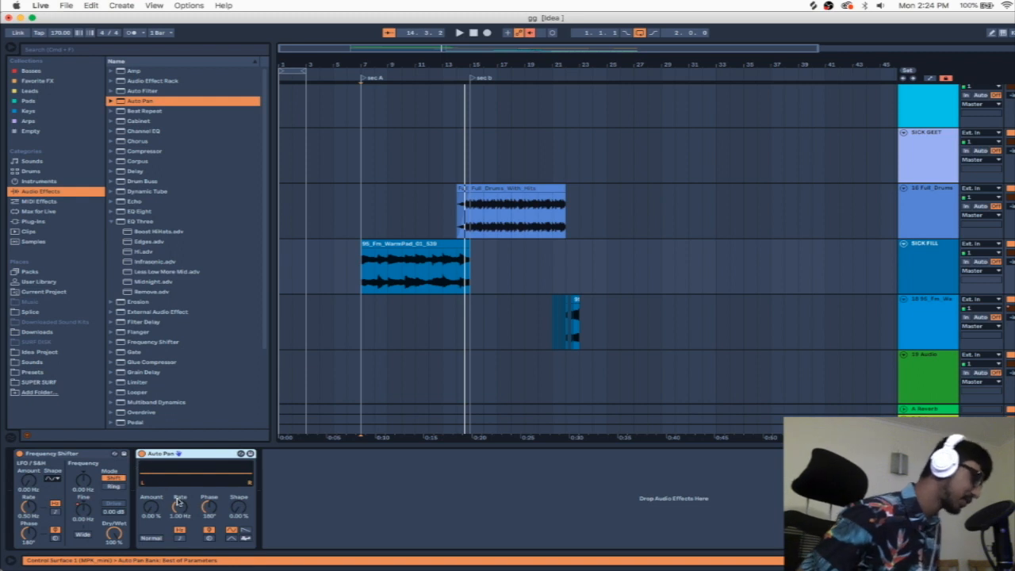
{"action": "left_click", "coordinate": [11, 49]}
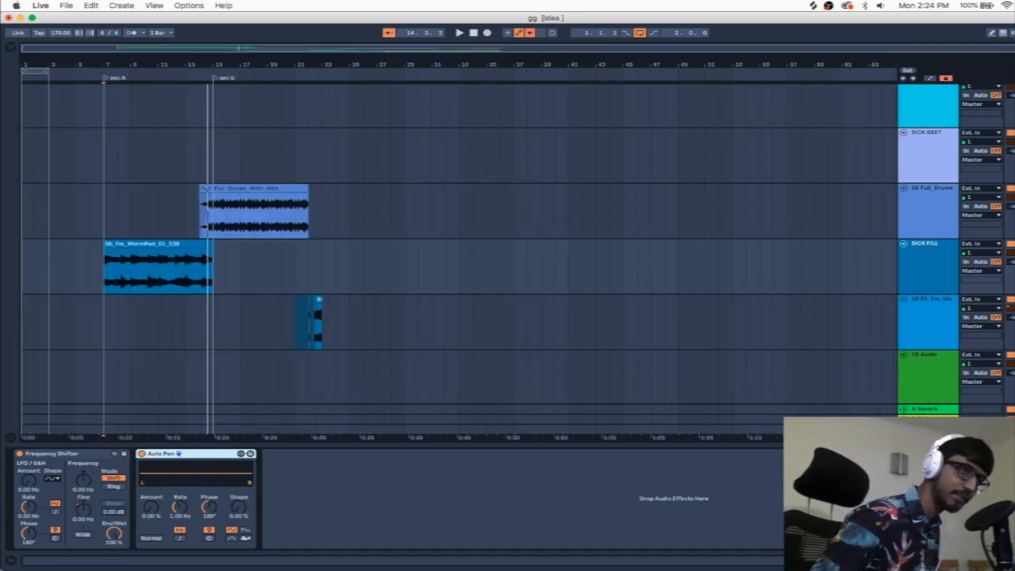
Step: Play the pad fill and set its Auto Pan to about 98.4% amount, a tempo-synced 1/8 rate and 0° phase
{"action": "scroll", "coordinate": [913, 274], "scroll_direction": "up", "scroll_amount": 1}
{"action": "key", "text": "space"}
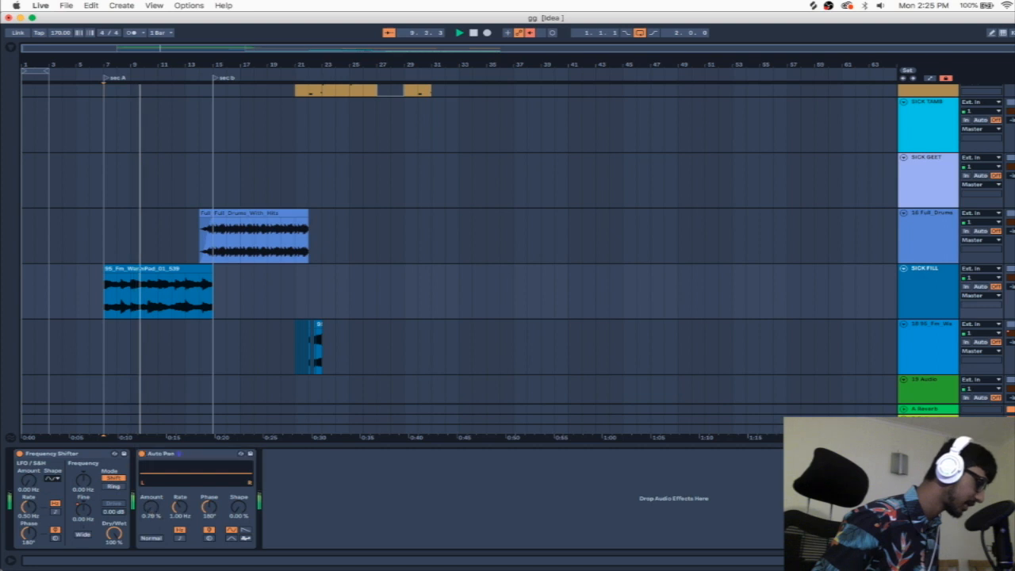
{"action": "left_click_drag", "start_coordinate": [151, 509], "coordinate": [150, 448]}
{"action": "left_click", "coordinate": [179, 539]}
{"action": "left_click_drag", "start_coordinate": [181, 510], "coordinate": [181, 493]}
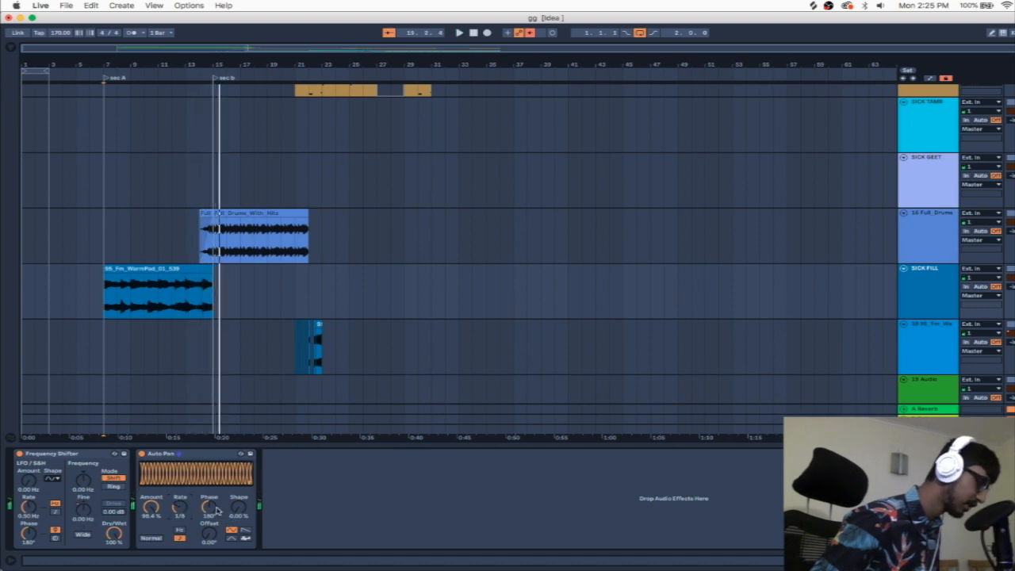
{"action": "left_click_drag", "start_coordinate": [209, 507], "coordinate": [213, 511]}
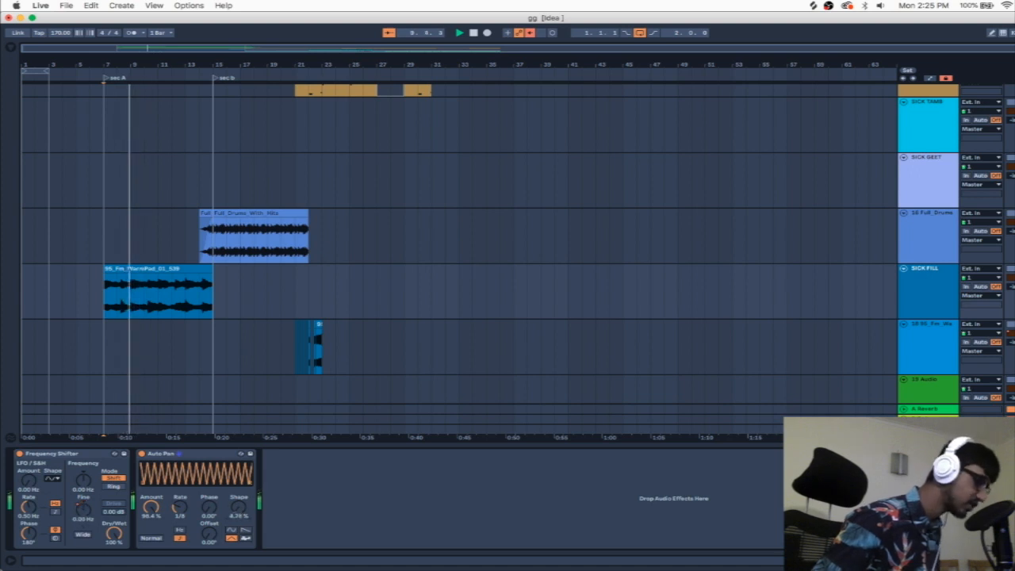
Step: Lower the SICK FILL track's Frequency Shifter Fine value to about -14 Hz during playback
{"action": "left_click_drag", "start_coordinate": [84, 509], "coordinate": [83, 511]}
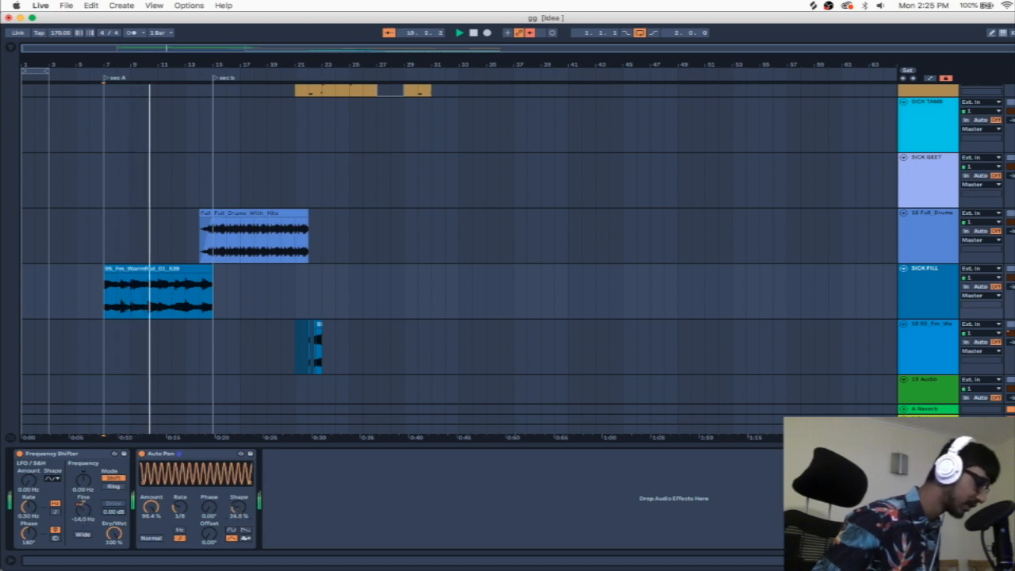